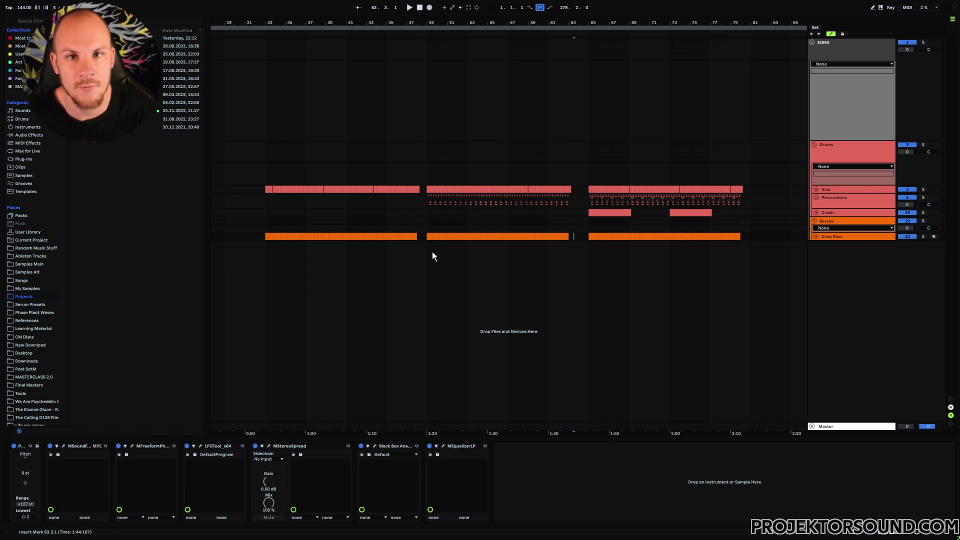
# - Play the arrangement from the first drop section at bar 33
pyautogui.click(272, 201)
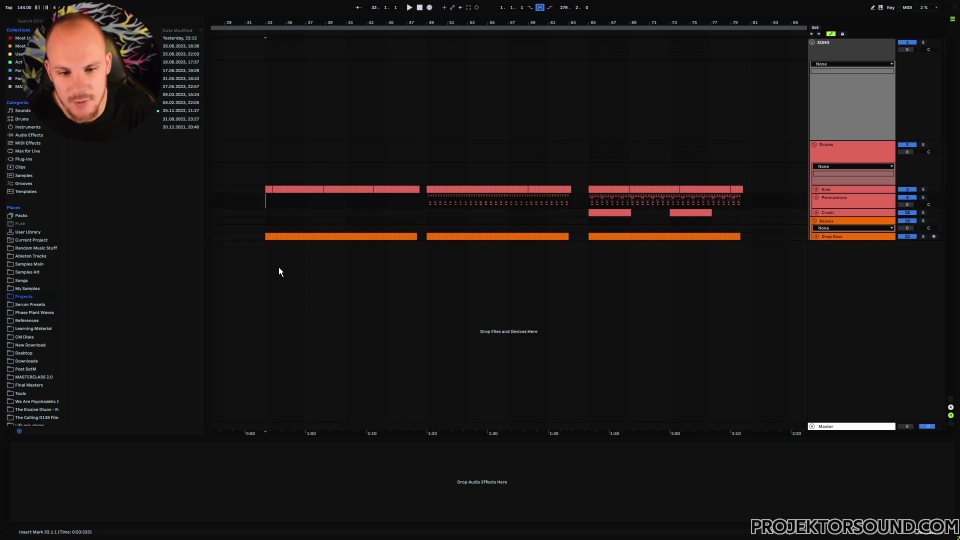
pyautogui.press('space')
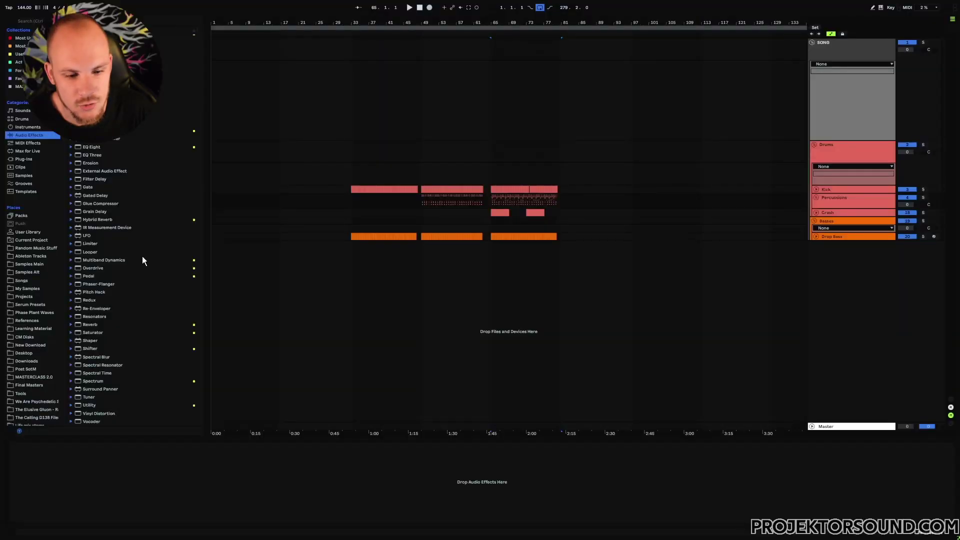
# - Add a Utility to the SONG track and lower its gain automation line to about -20.6 dB
pyautogui.rightClick(429, 91)
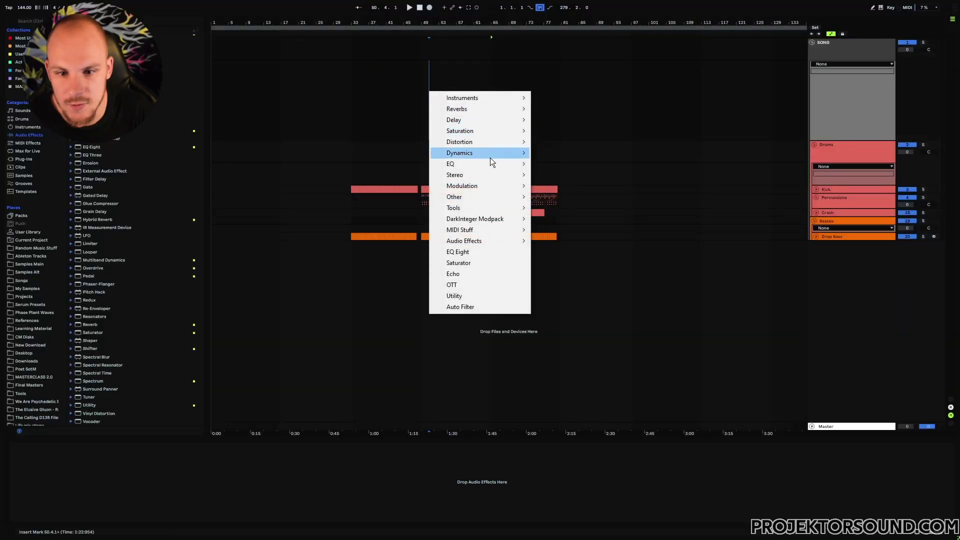
pyautogui.click(455, 295)
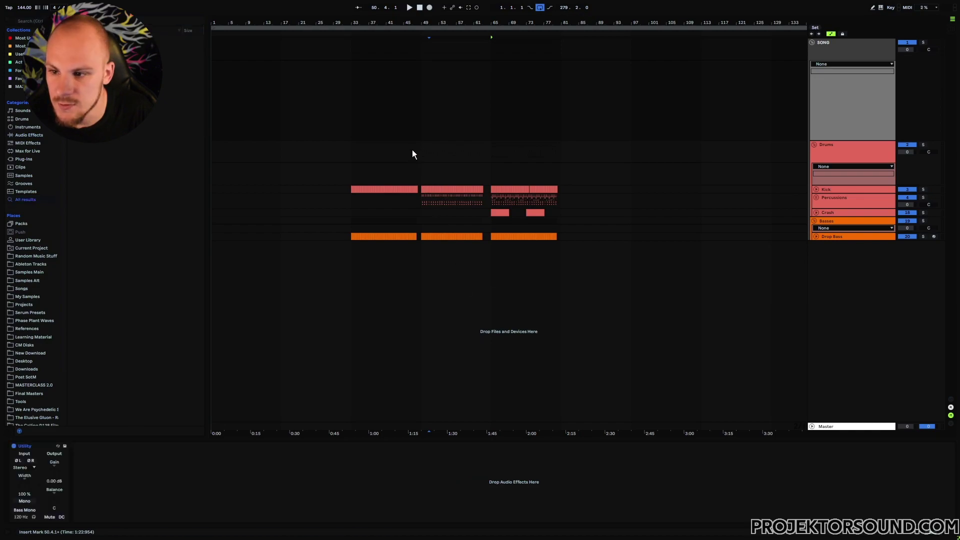
pyautogui.click(54, 465)
pyautogui.moveTo(361, 95); pyautogui.dragTo(361, 123)
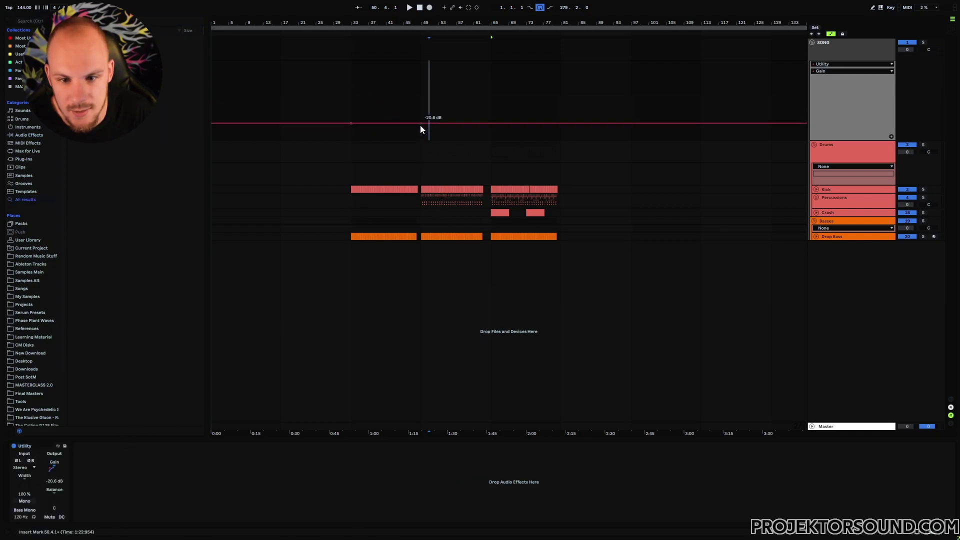
# - Step the SONG gain automation up to about -5.27 dB at bar 49 and about 10.5 dB at bar 65
pyautogui.moveTo(423, 124); pyautogui.dragTo(423, 106)
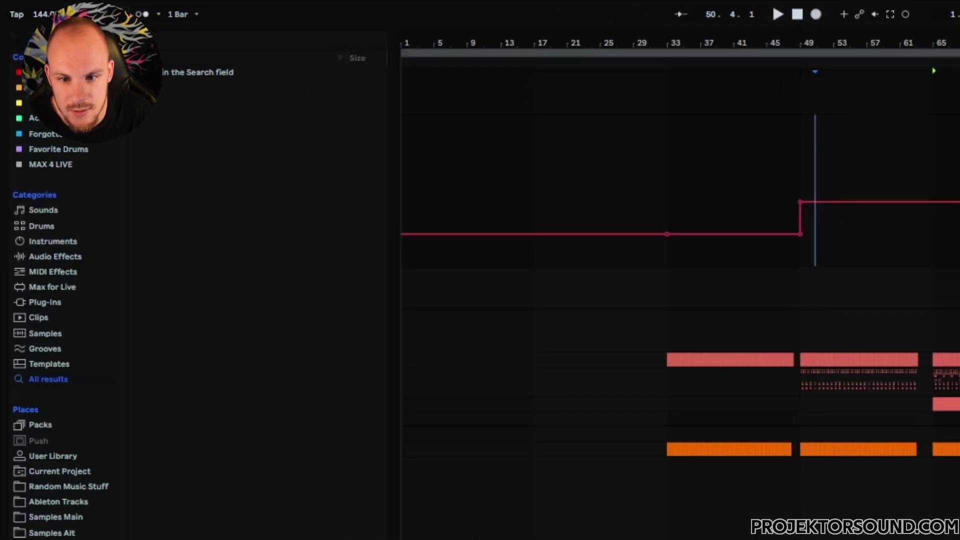
pyautogui.press('super+z')
pyautogui.press('super+shift+z')
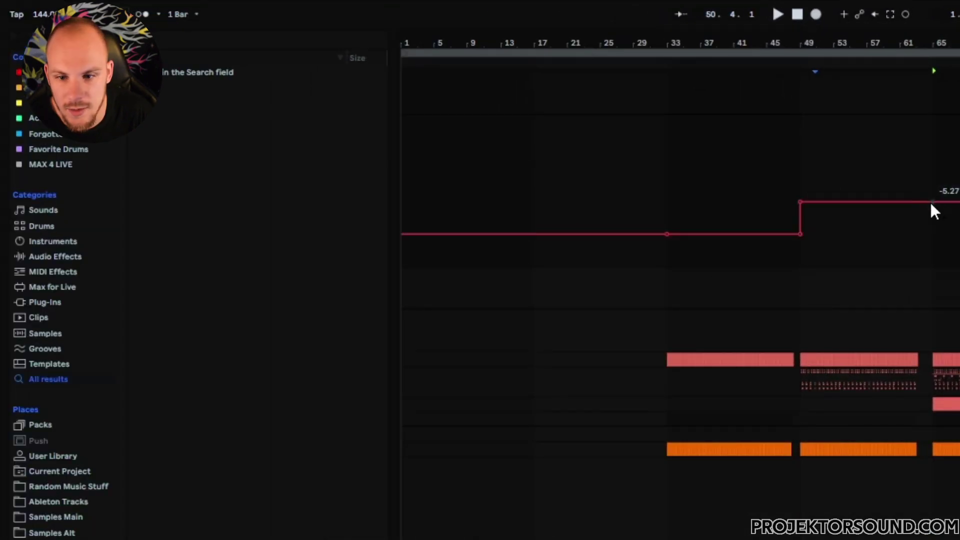
pyautogui.moveTo(947, 203); pyautogui.dragTo(947, 167)
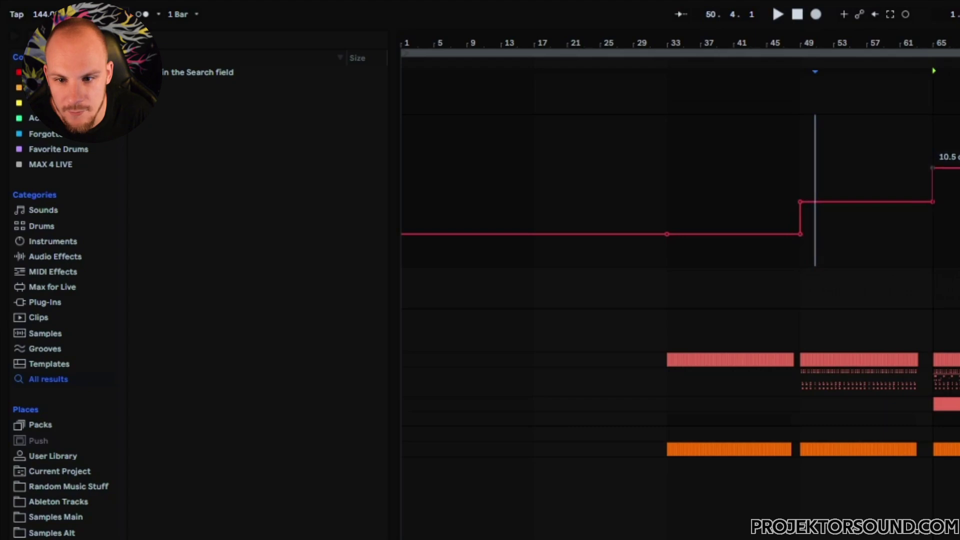
# - Examine the arrangement where the percussion enters at bar 49 and the section starts at bar 65
pyautogui.scroll(5, 928, 252)
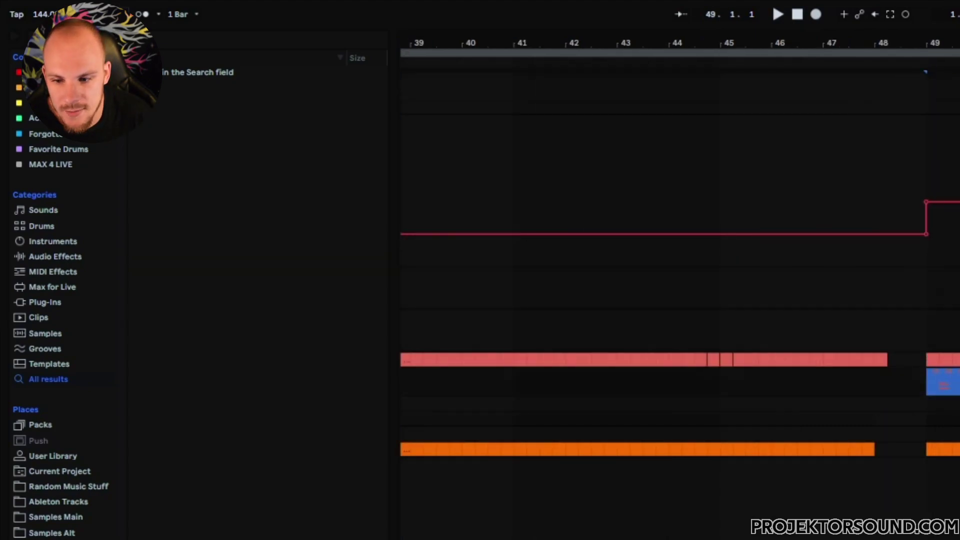
pyautogui.click(928, 382)
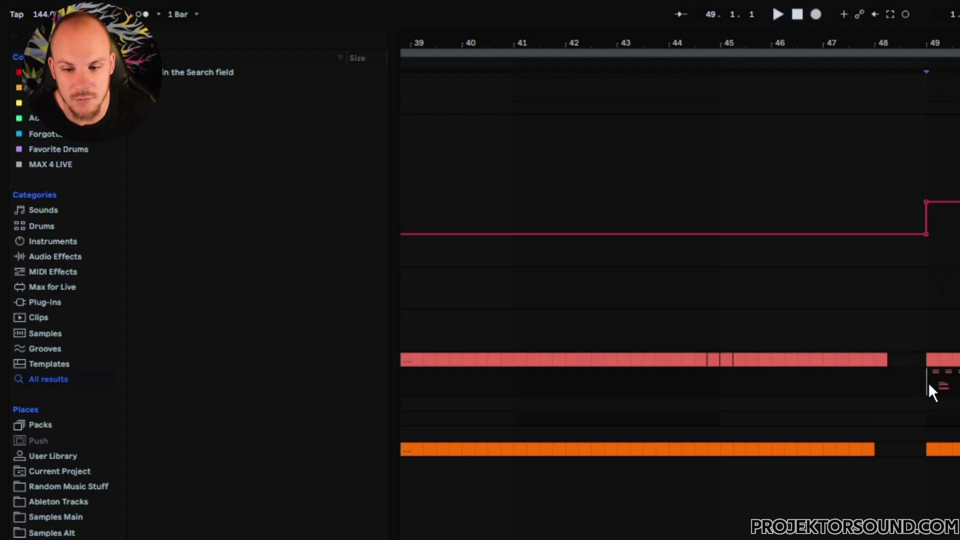
pyautogui.press('-')
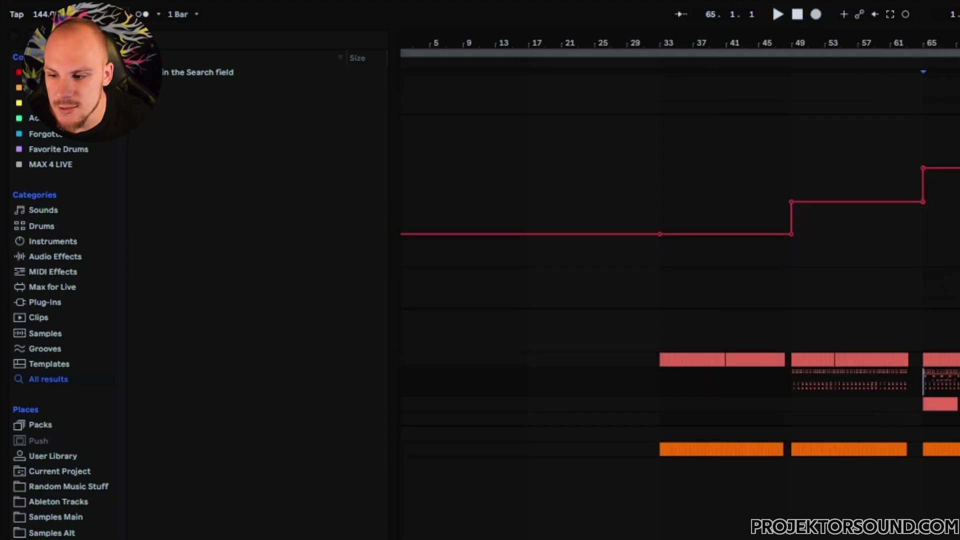
# - Add a Utility to the track above SONG and lower its gain automation line to -inf dB
pyautogui.scroll(5, 680, 300)
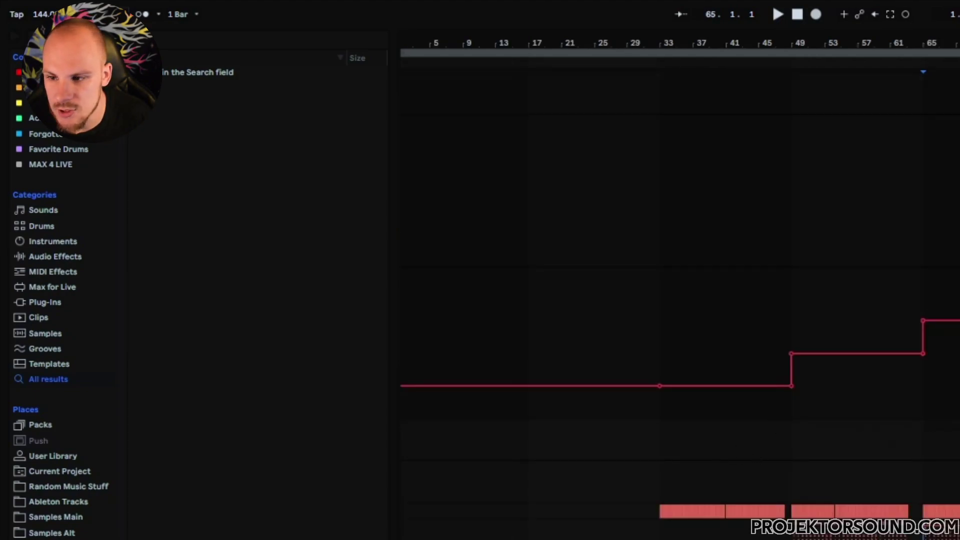
pyautogui.rightClick(835, 170)
pyautogui.click(914, 474)
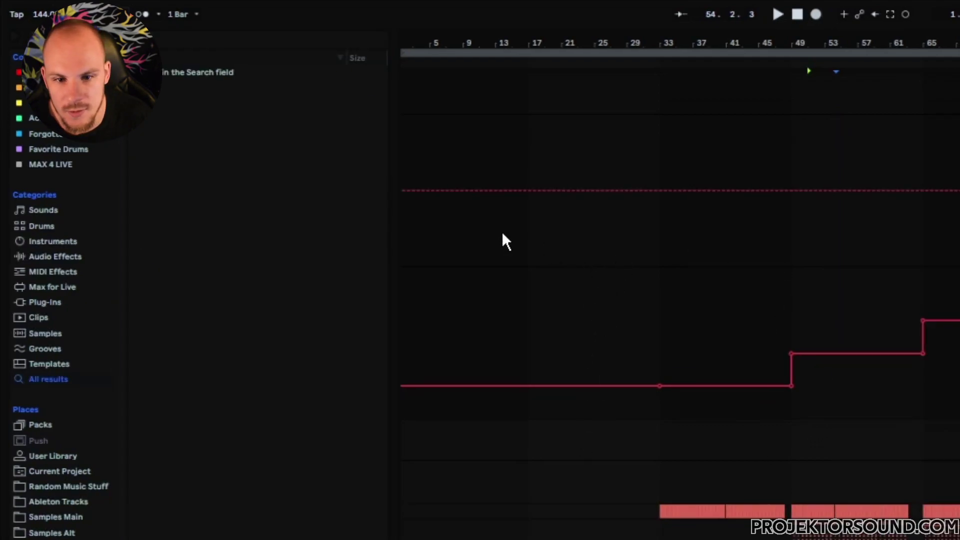
pyautogui.moveTo(439, 187); pyautogui.dragTo(439, 261)
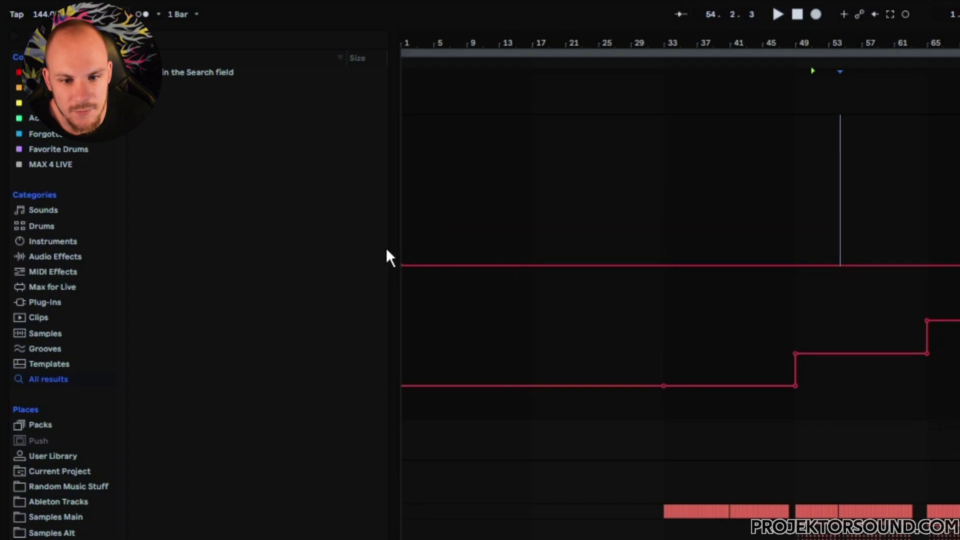
# - Shape the upper gain curve to rise from bar 1 to bar 25, dip near bar 29, and reach about -13.9 dB at bar 33
pyautogui.click(402, 222)
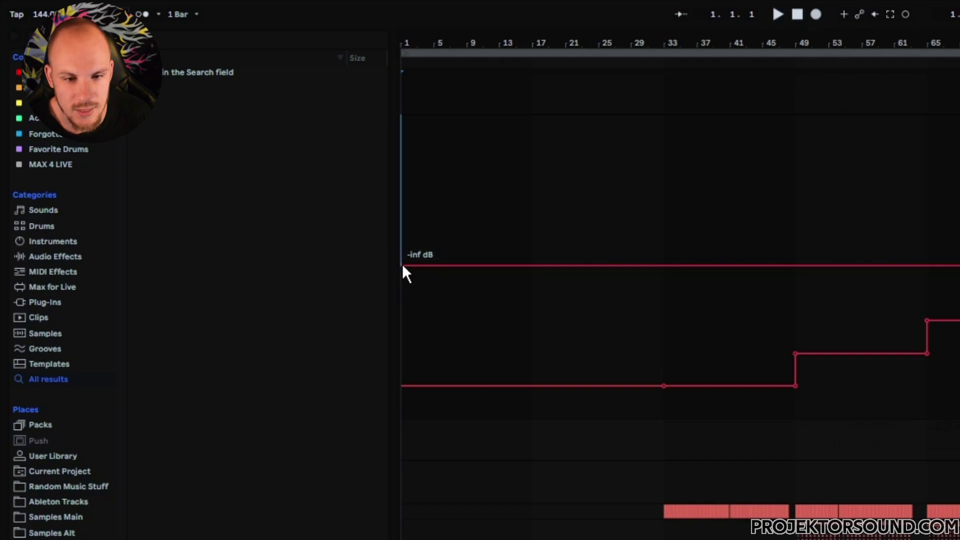
pyautogui.moveTo(602, 265); pyautogui.dragTo(664, 217)
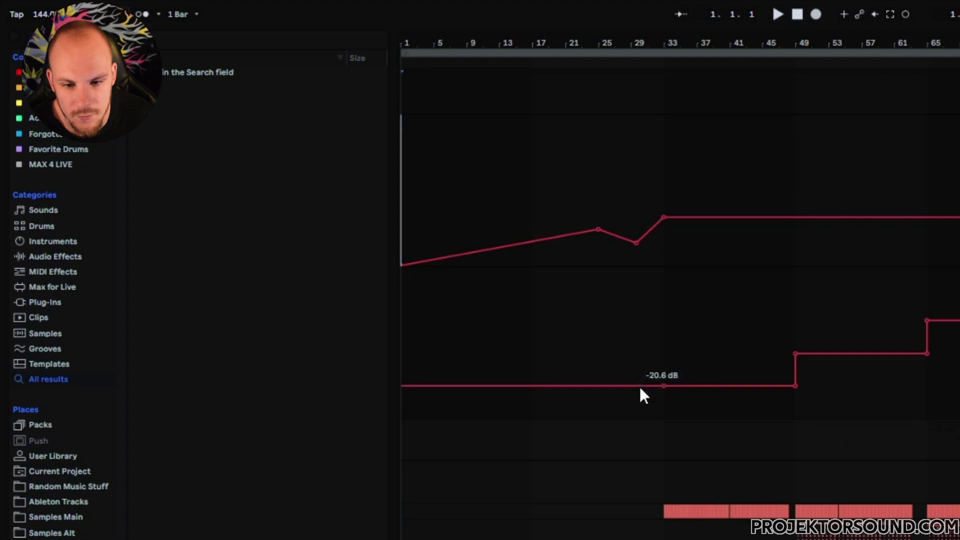
pyautogui.moveTo(664, 217); pyautogui.dragTo(663, 220)
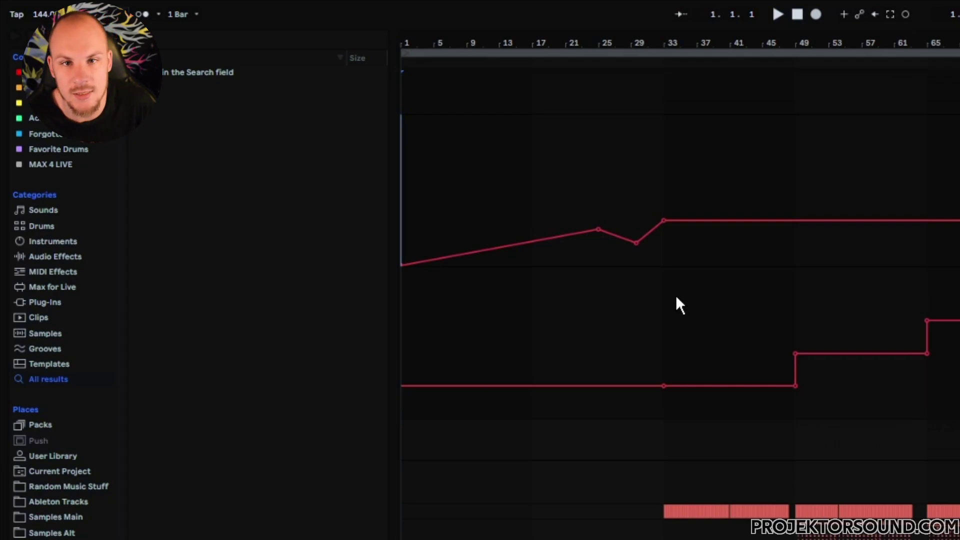
# - Ramp the upper gain automation steadily from bar 33 up to a peak at bar 97
pyautogui.press('-')
pyautogui.click(589, 188)
pyautogui.moveTo(576, 165); pyautogui.dragTo(852, 172)
pyautogui.moveTo(937, 170); pyautogui.dragTo(959, 172)
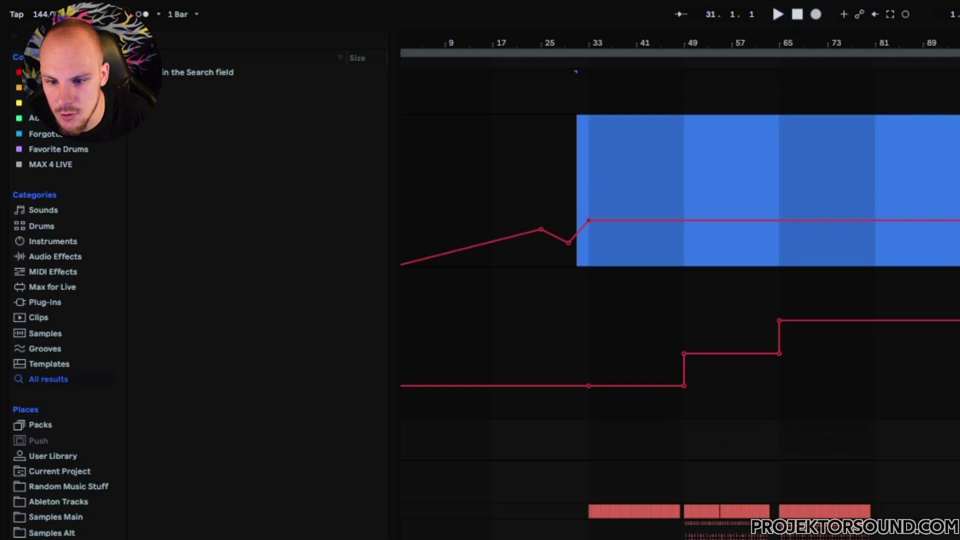
pyautogui.click(591, 170)
pyautogui.moveTo(591, 169); pyautogui.dragTo(959, 172)
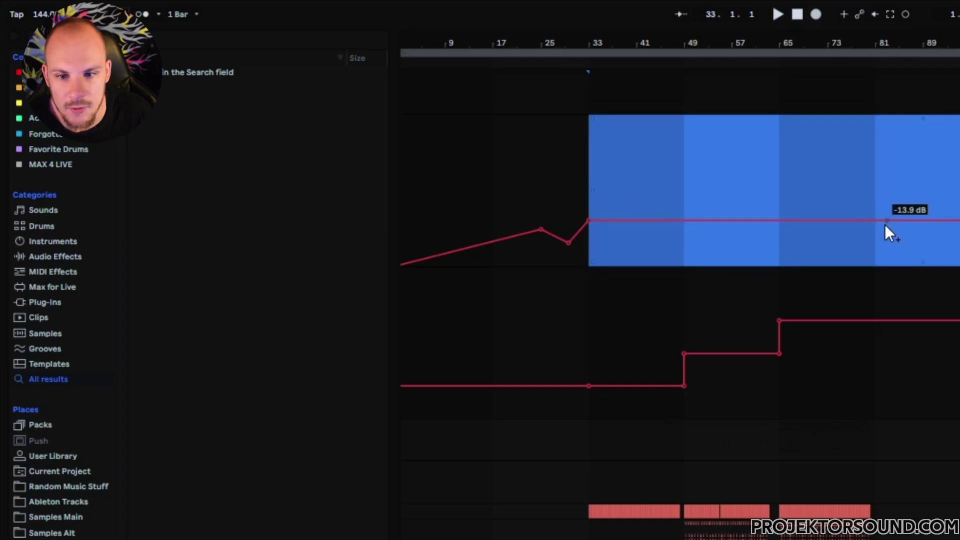
pyautogui.moveTo(919, 223); pyautogui.dragTo(959, 136)
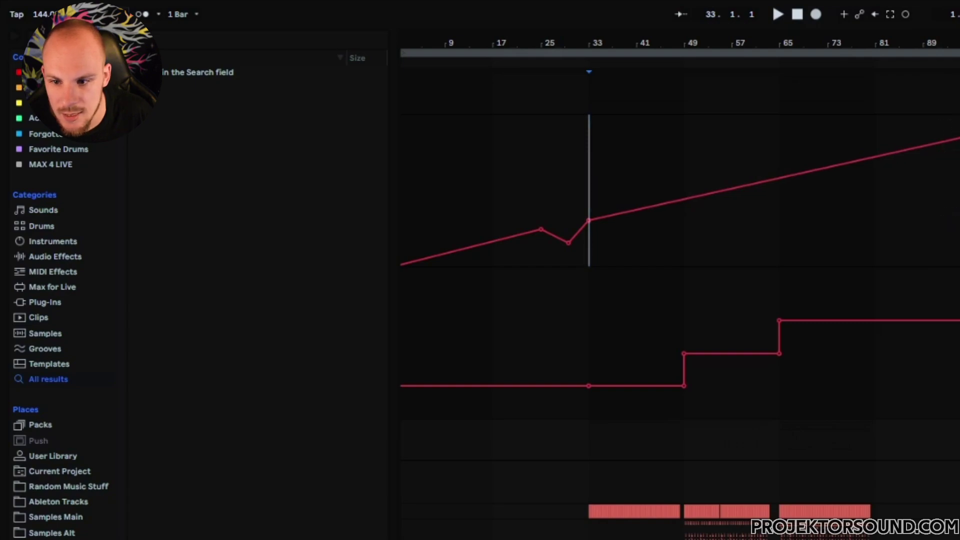
# - Duplicate the bar 65 section to bar 81 and copy the bar 33 to 49 section to bar 97
pyautogui.moveTo(887, 511); pyautogui.dragTo(779, 511)
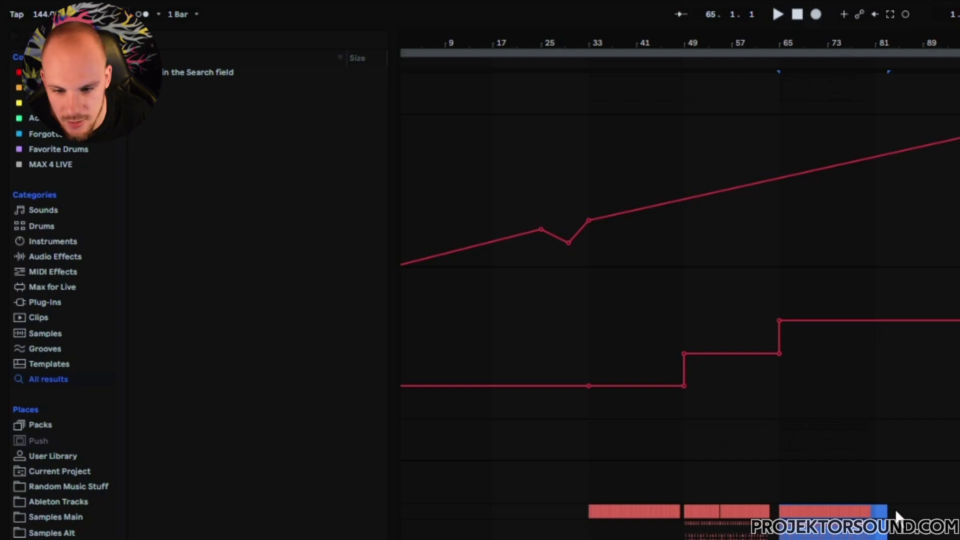
pyautogui.hotkey('ctrl', 'd')
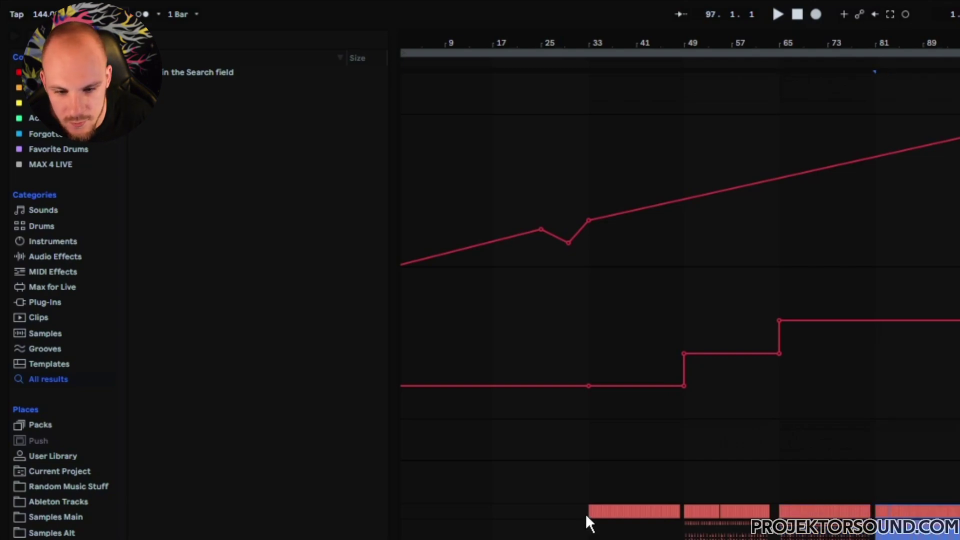
pyautogui.moveTo(588, 525); pyautogui.dragTo(684, 526)
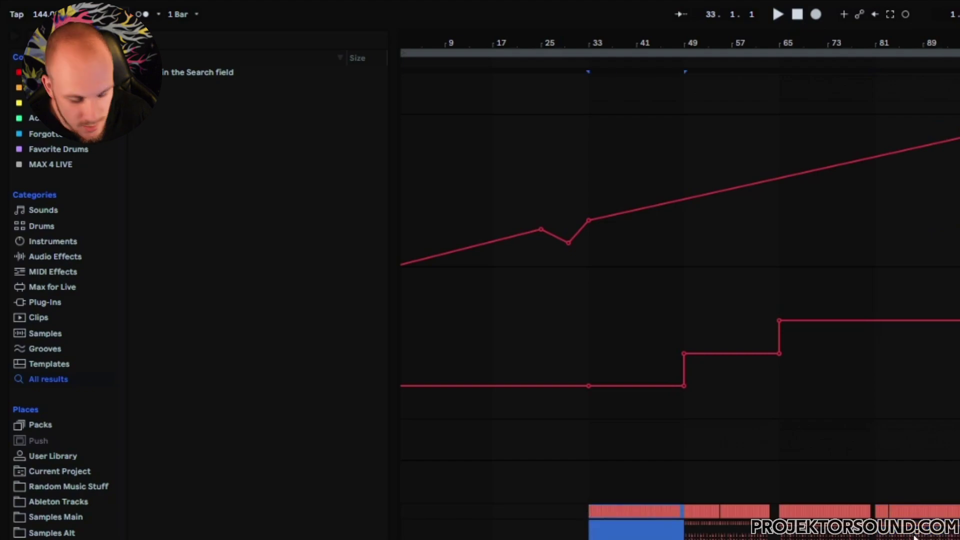
pyautogui.press('End')
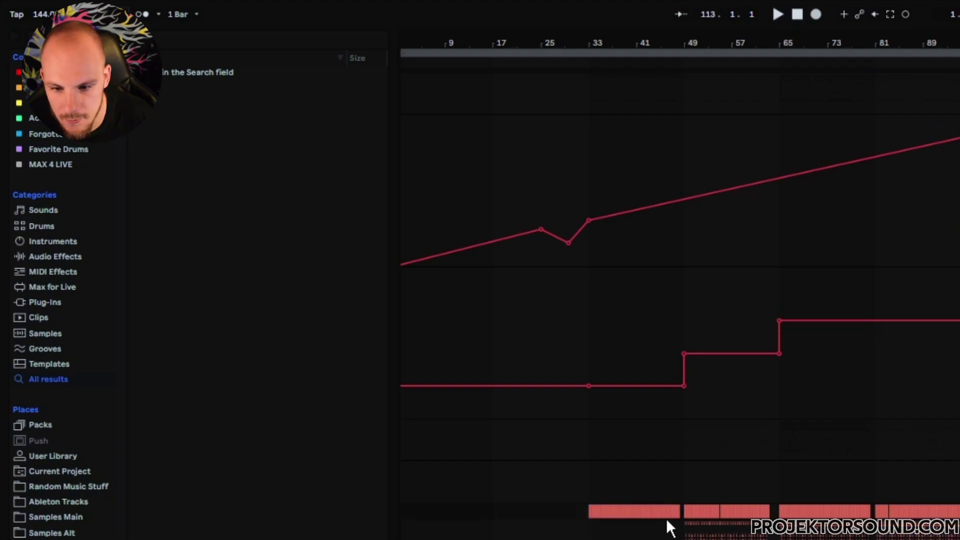
# - Copy the bar 49 to 65 and bar 81 to 97 sections to the end of the arrangement
pyautogui.moveTo(684, 520); pyautogui.dragTo(779, 525)
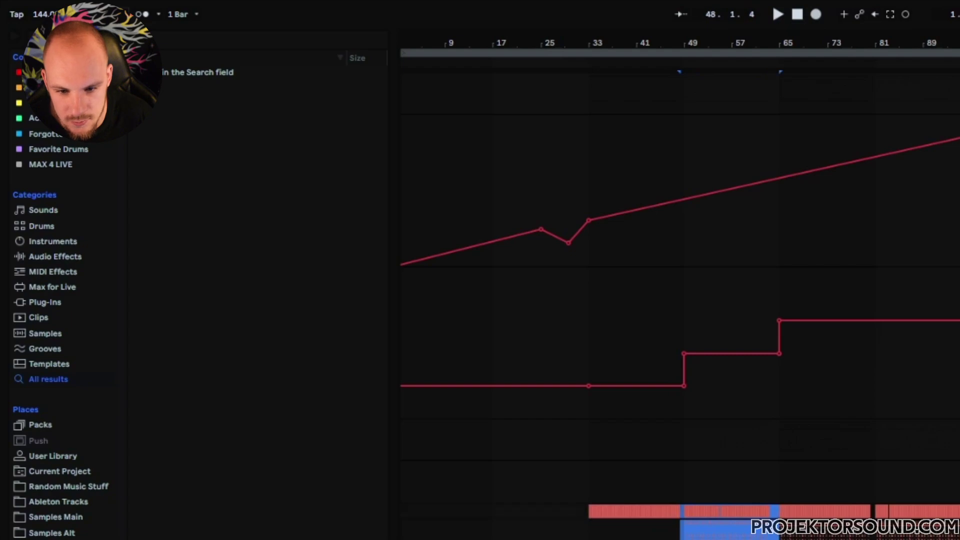
pyautogui.press('End')
pyautogui.moveTo(873, 520); pyautogui.dragTo(958, 525)
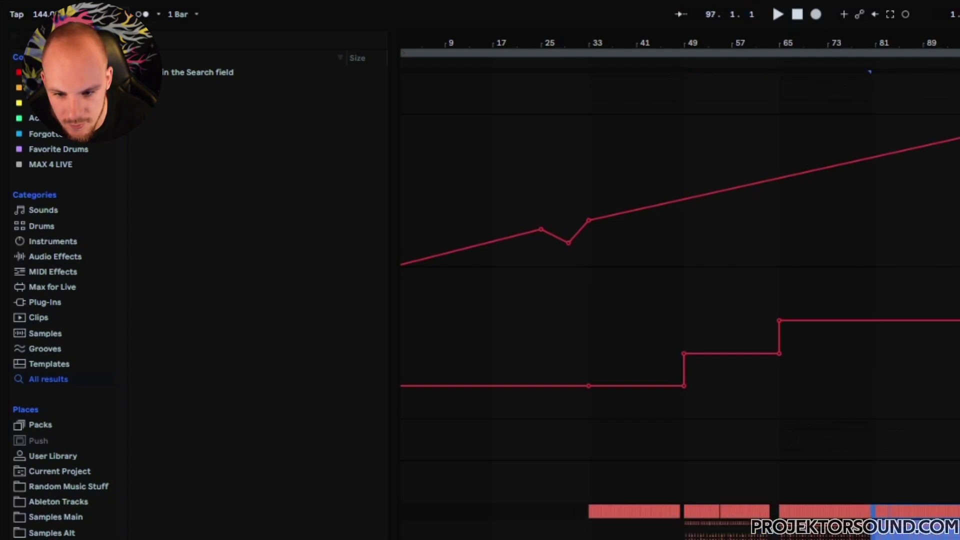
pyautogui.press('End')
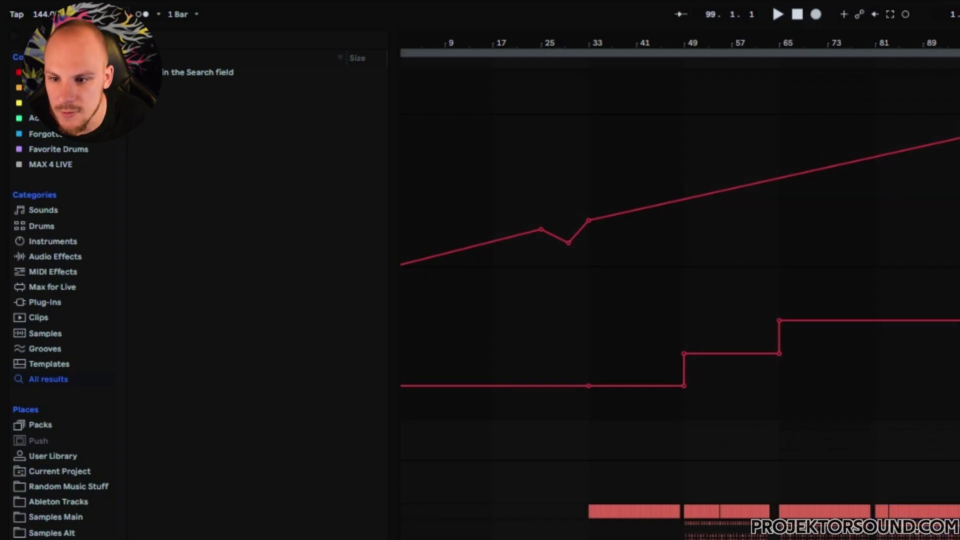
pyautogui.press('-')
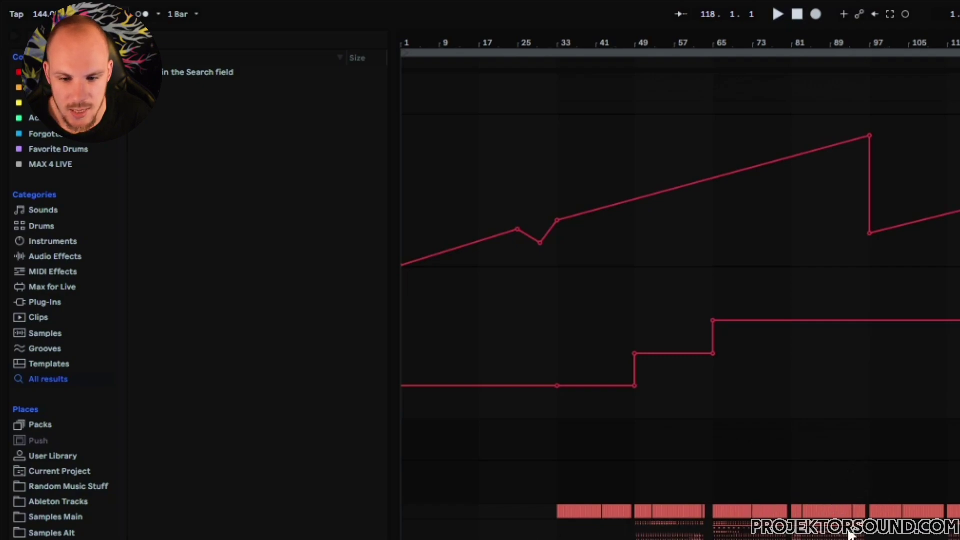
# - Examine the transition into bar 97 and the section following it on the percussion track
pyautogui.moveTo(850, 534); pyautogui.dragTo(870, 534)
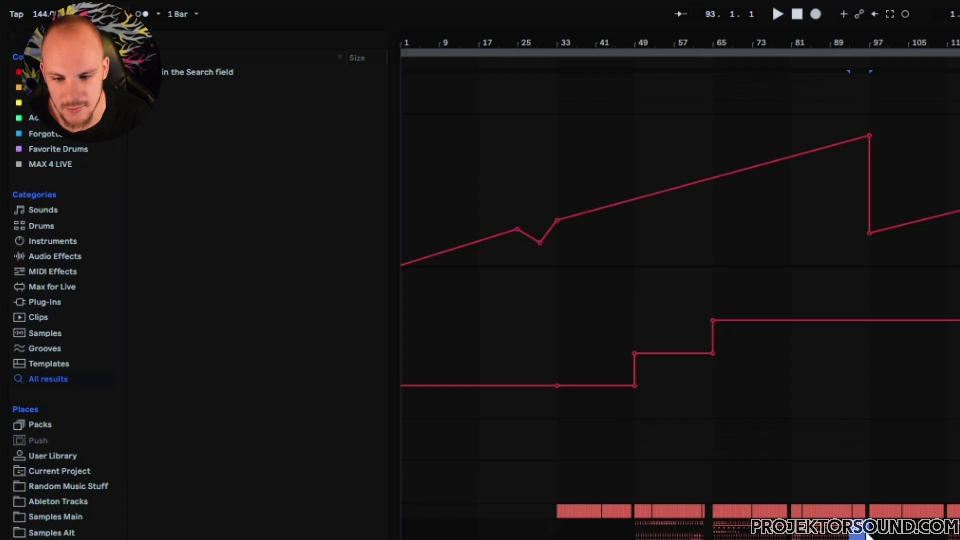
pyautogui.click(868, 535)
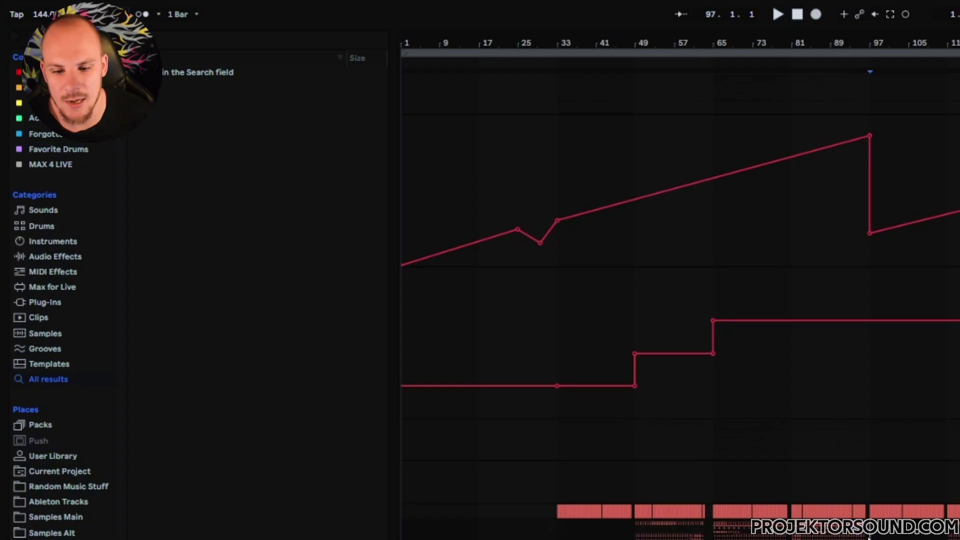
pyautogui.moveTo(871, 535); pyautogui.dragTo(945, 536)
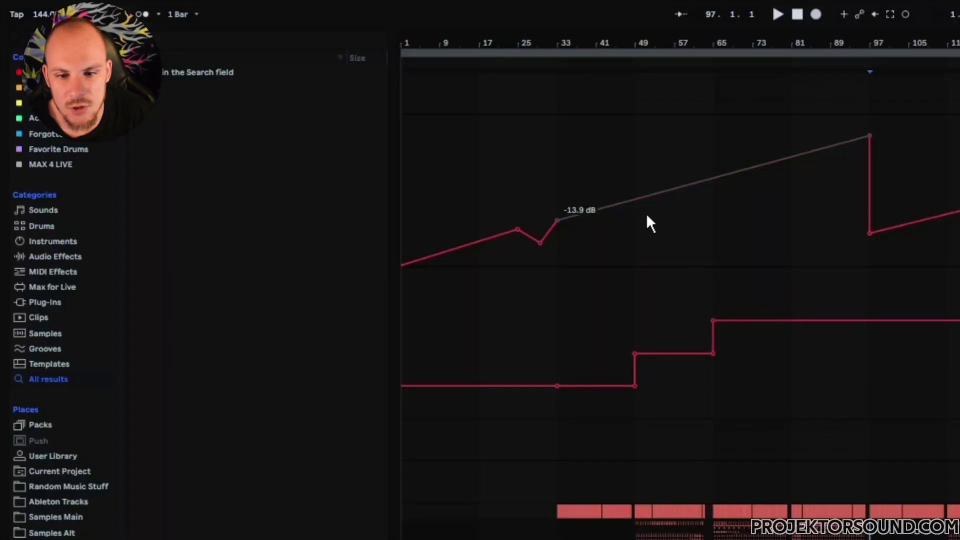
# - Compare the stepped SONG gain levels across the sections starting at bars 33, 49 and 65
pyautogui.click(573, 341)
pyautogui.moveTo(573, 341); pyautogui.dragTo(795, 296)
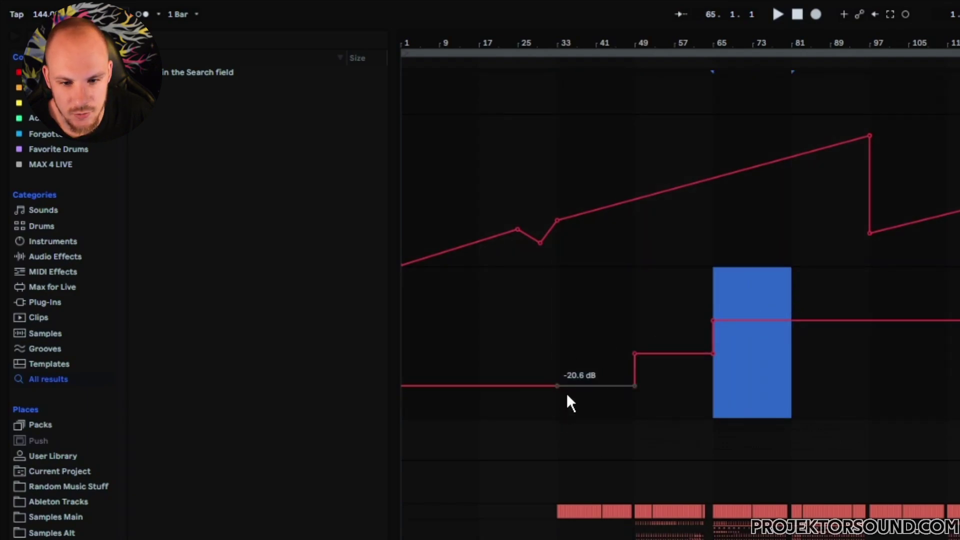
pyautogui.moveTo(559, 351); pyautogui.dragTo(625, 355)
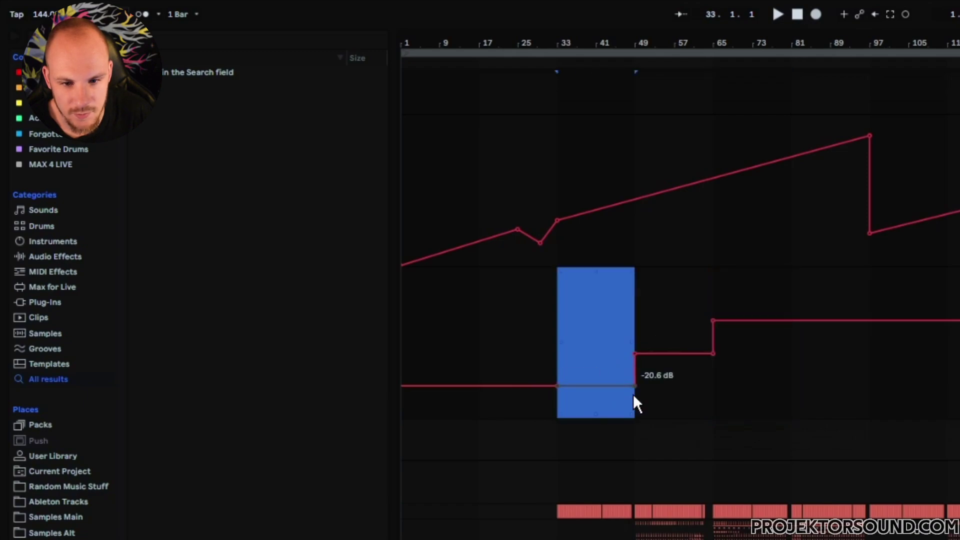
pyautogui.moveTo(634, 291); pyautogui.dragTo(788, 300)
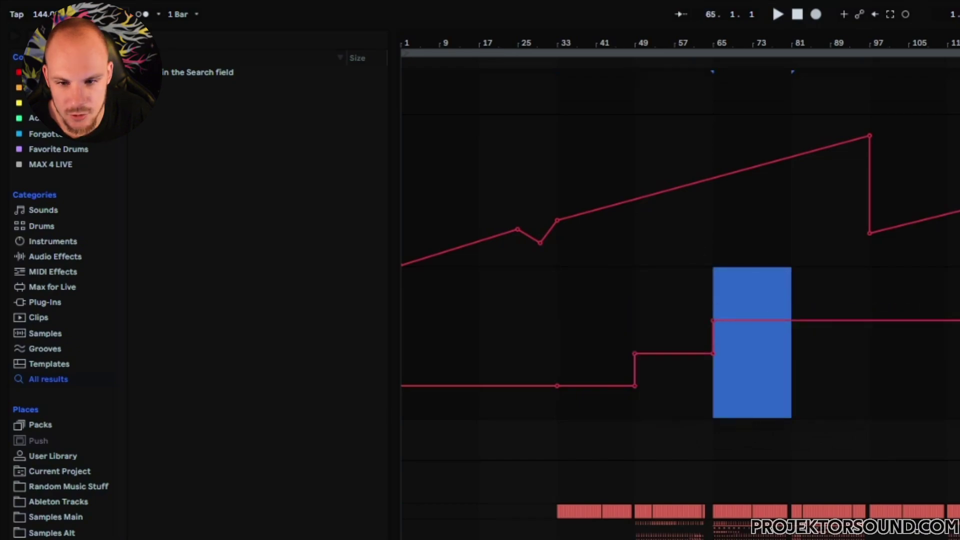
pyautogui.moveTo(623, 299); pyautogui.dragTo(563, 305)
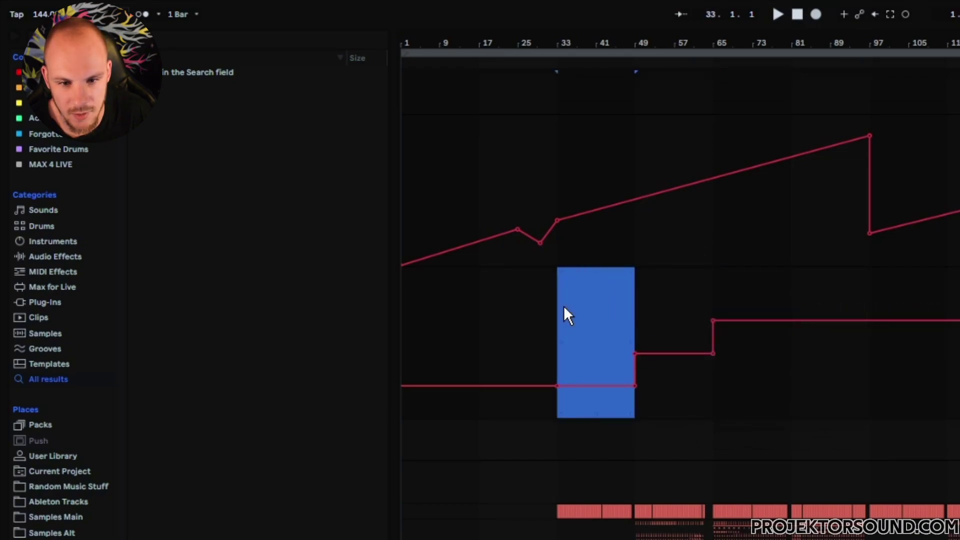
# - Copy the SONG gain automation of bars 33 to 49 to bar 97 and that of bars 49 to 65 to bar 113
pyautogui.click(869, 362)
pyautogui.hotkey('ctrl', 'v')
pyautogui.moveTo(634, 311); pyautogui.dragTo(707, 313)
pyautogui.hotkey('ctrl', 'c')
pyautogui.click(947, 364)
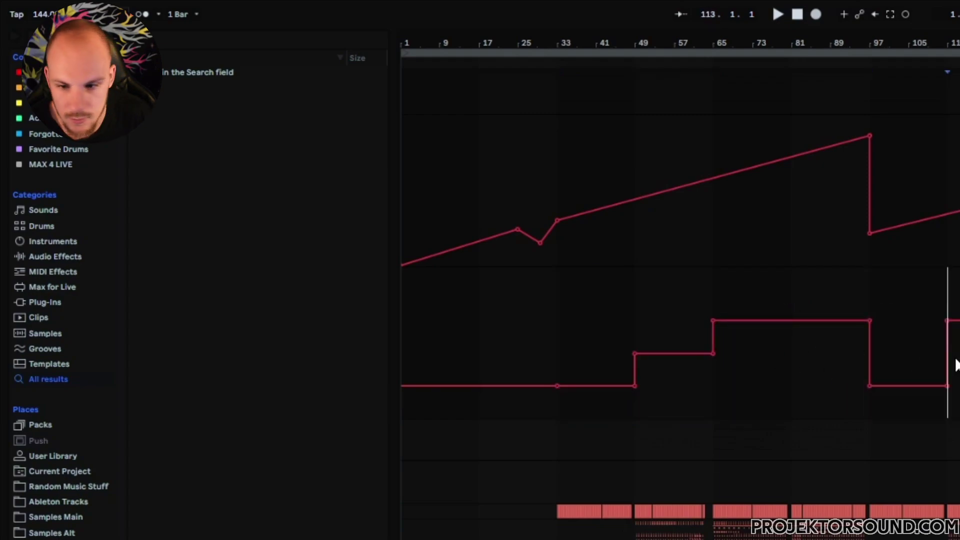
pyautogui.hotkey('ctrl', 'v')
# - Reshape the SONG gain line between bars 33 and 49 into a smooth dip at bar 41 that rises toward bar 49
pyautogui.click(557, 350)
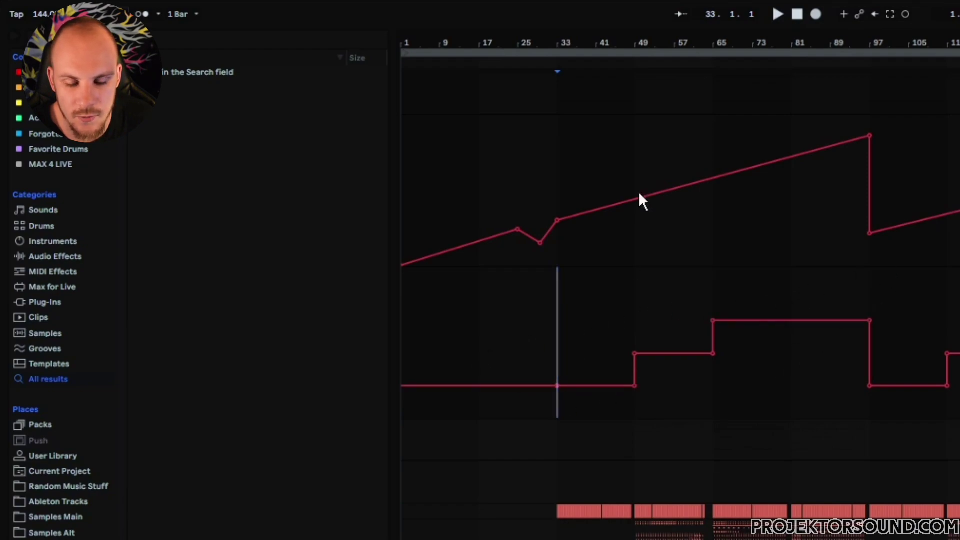
pyautogui.moveTo(618, 53); pyautogui.dragTo(618, 100)
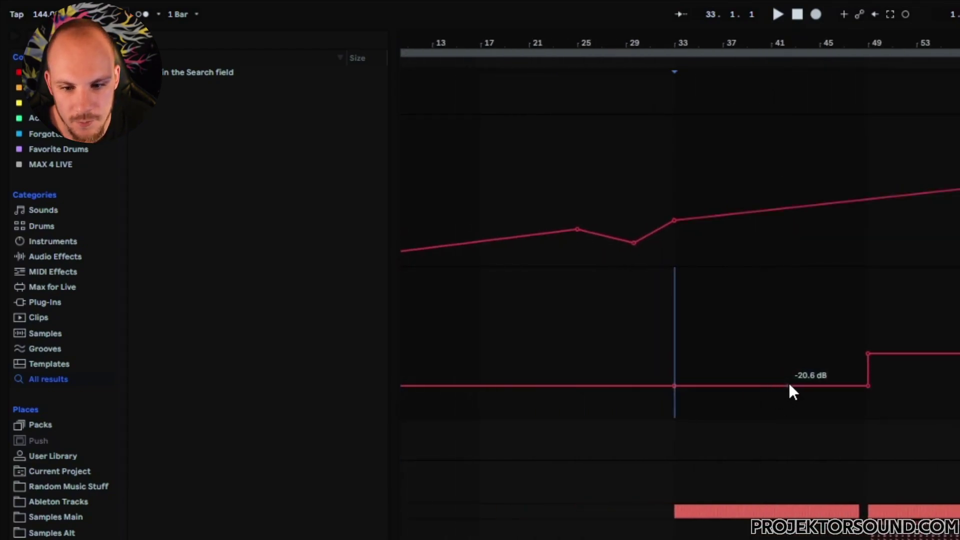
pyautogui.click(775, 370)
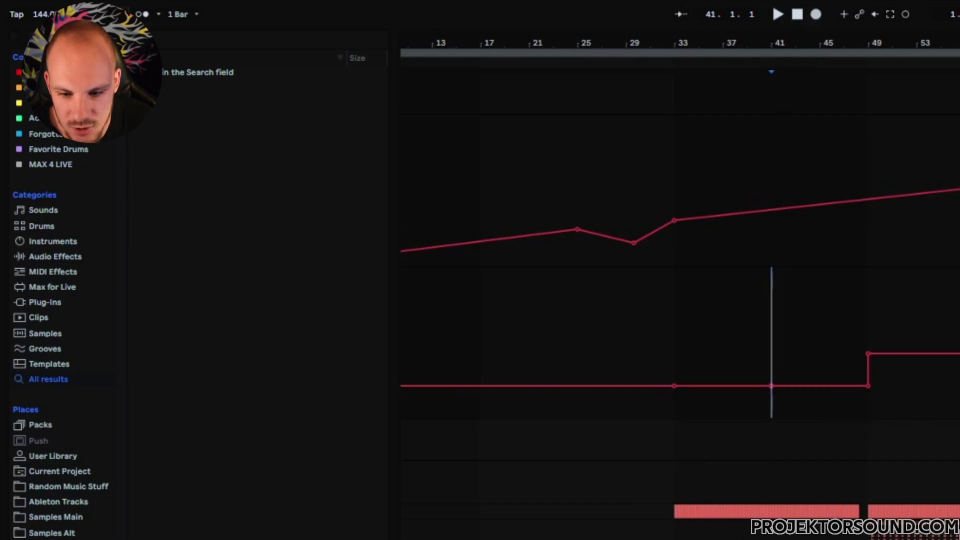
pyautogui.moveTo(868, 387)
pyautogui.moveTo(868, 386); pyautogui.dragTo(853, 400)
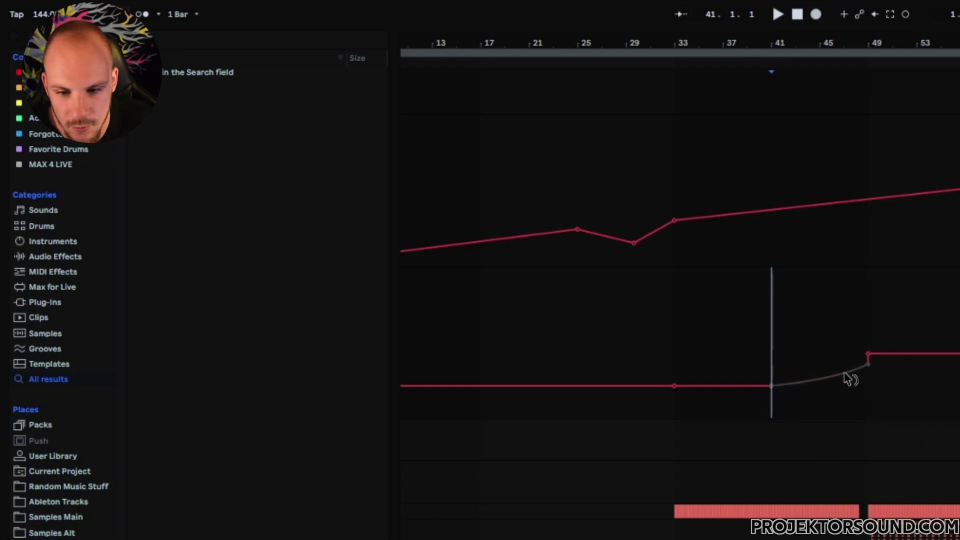
pyautogui.moveTo(575, 255); pyautogui.dragTo(681, 385)
pyautogui.moveTo(748, 398); pyautogui.dragTo(740, 406)
# - Lower the SONG gain at bar 1 to -inf dB to form a steady ramp up to bar 33
pyautogui.moveTo(673, 384); pyautogui.dragTo(864, 404)
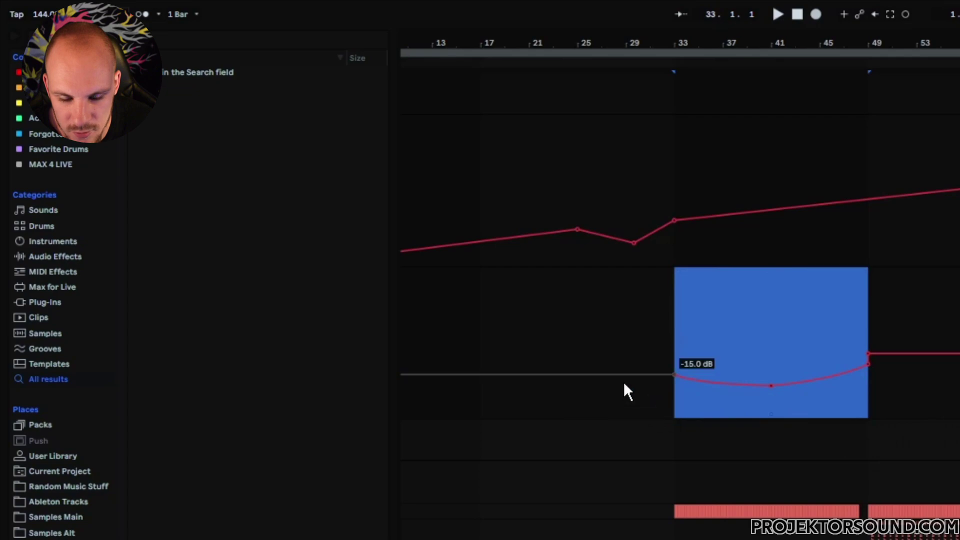
pyautogui.hscroll(-3, 499, 384)
pyautogui.moveTo(412, 375); pyautogui.dragTo(412, 418)
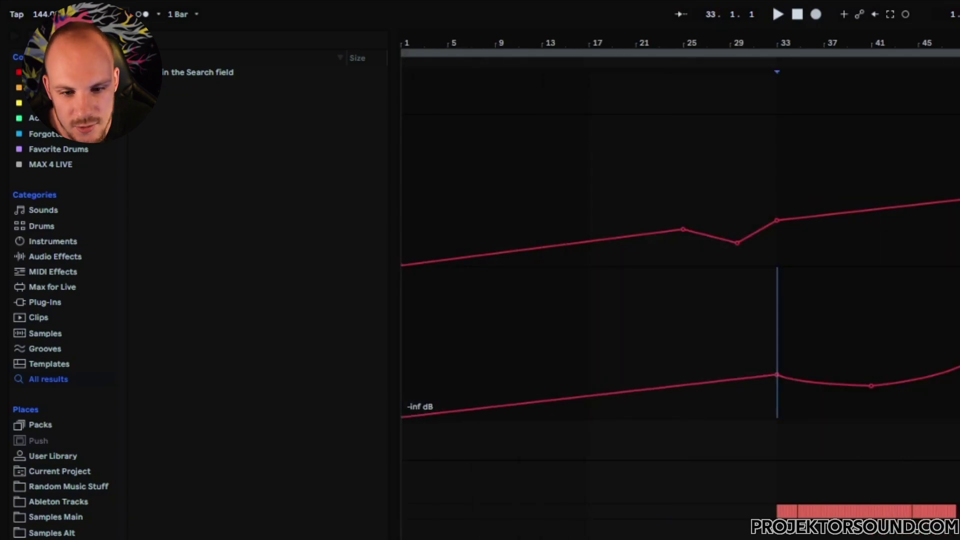
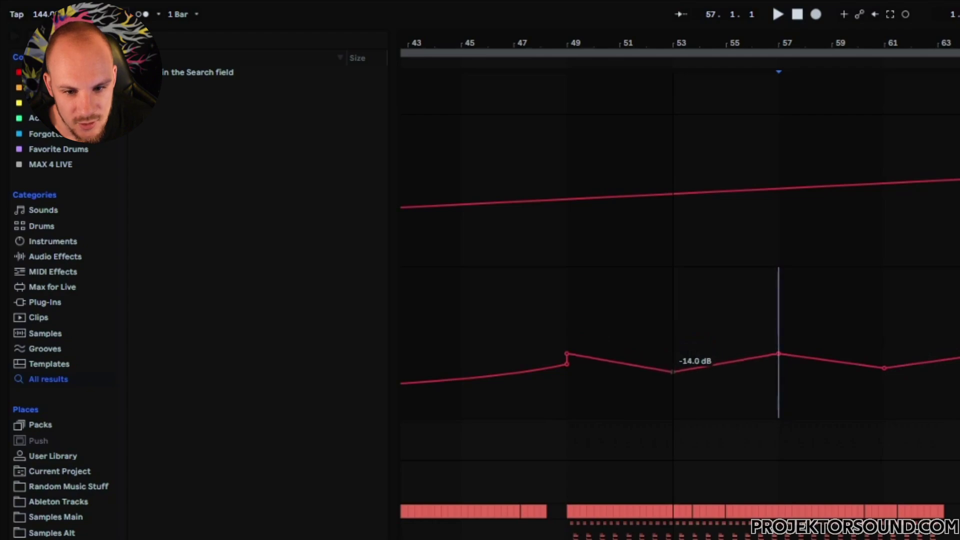
# - Bend the straight SONG gain segments between bars 49 and 65 into smooth curves around the dips at bars 53 and 61
pyautogui.click(612, 331)
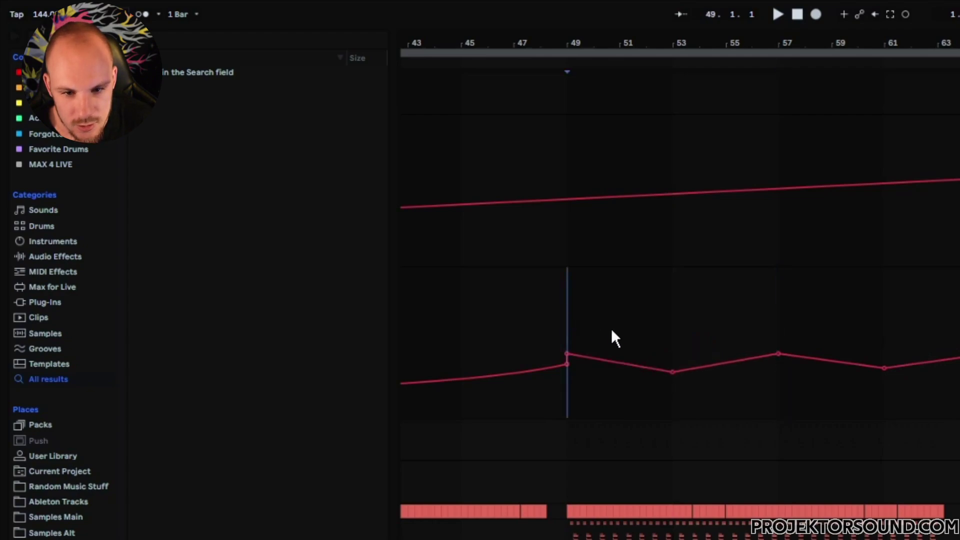
pyautogui.click(880, 330)
pyautogui.moveTo(670, 371); pyautogui.dragTo(665, 378)
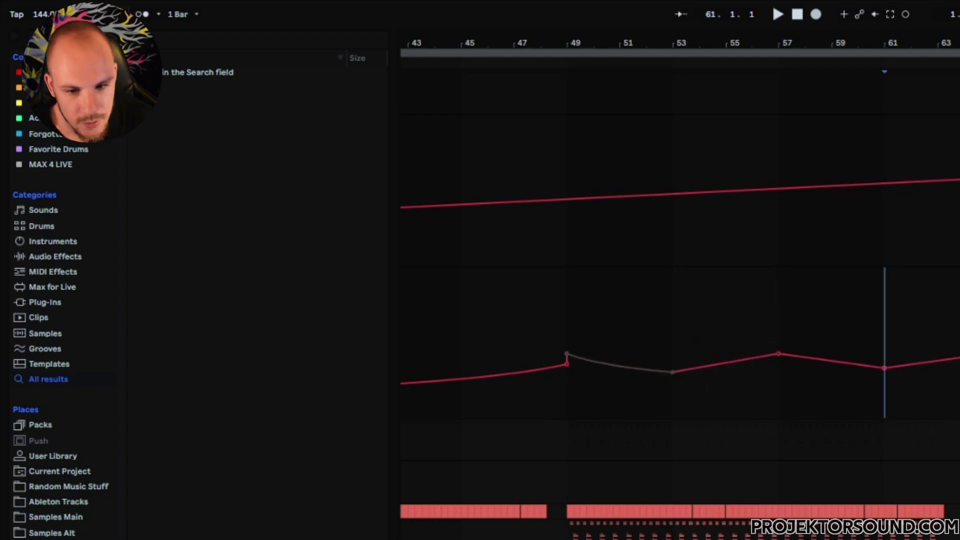
pyautogui.moveTo(735, 369); pyautogui.dragTo(736, 375)
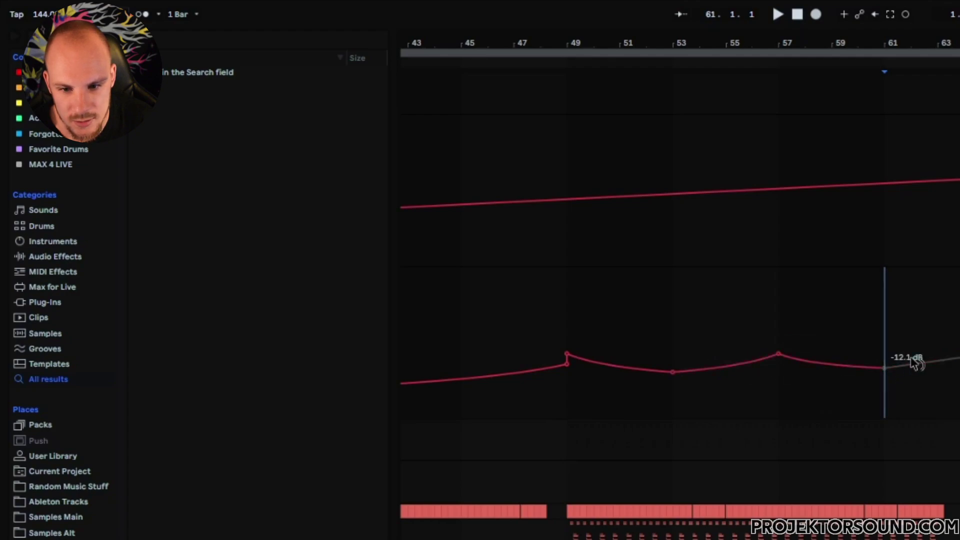
# - Examine the rise into bar 57 and the dip toward bar 61 on the SONG gain curve
pyautogui.moveTo(700, 325); pyautogui.dragTo(790, 326)
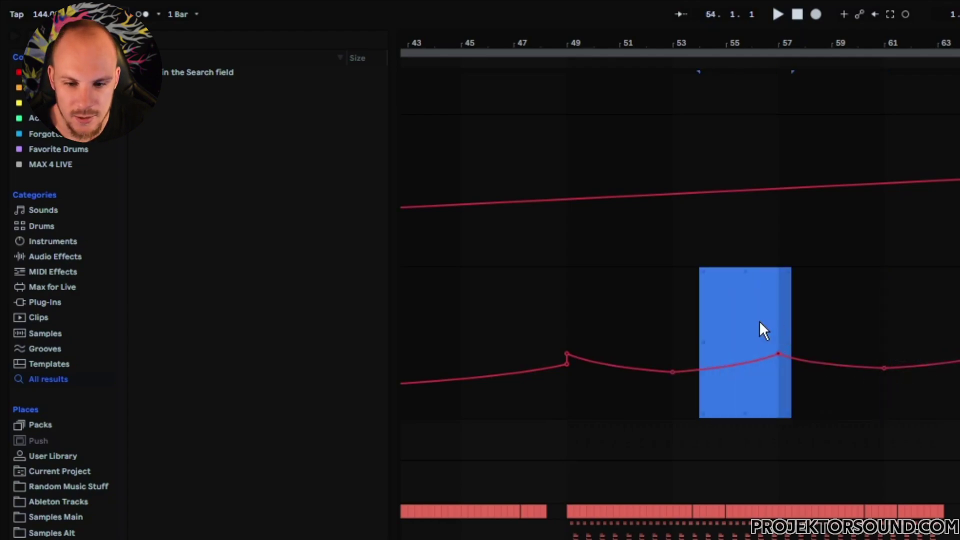
pyautogui.click(764, 324)
pyautogui.moveTo(713, 315); pyautogui.dragTo(859, 297)
pyautogui.click(778, 320)
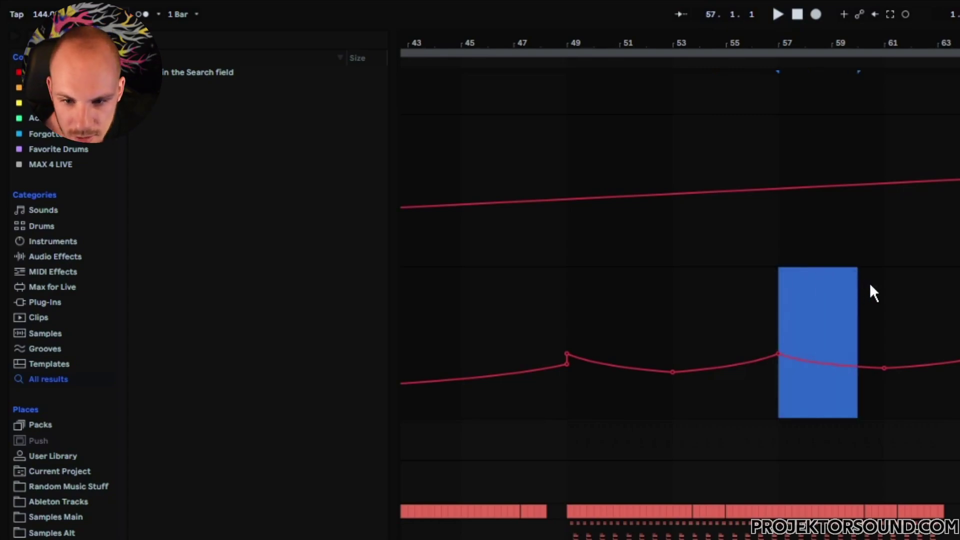
pyautogui.moveTo(781, 320); pyautogui.dragTo(883, 328)
pyautogui.click(885, 325)
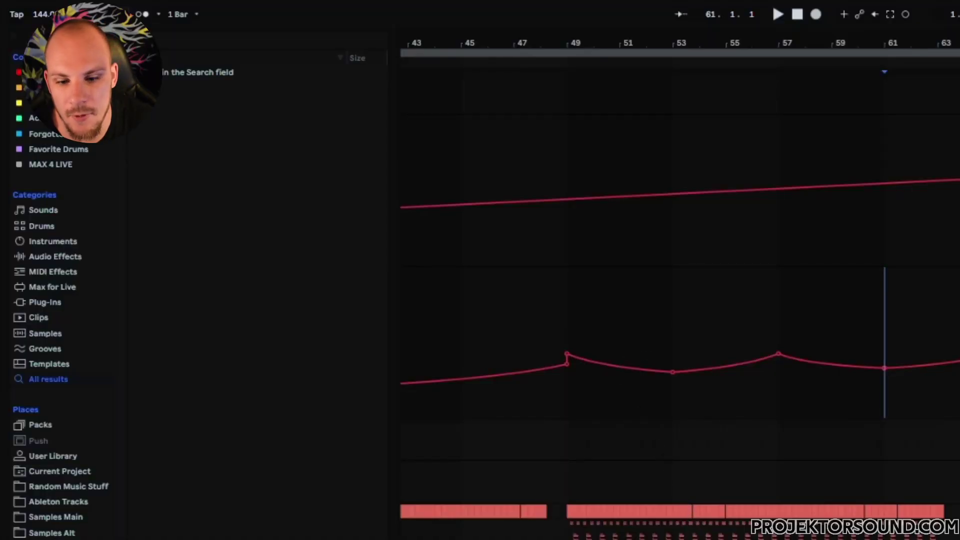
# - Examine the clips of the bar 49 to 65 section, including its start, midpoint at bar 57 and final bars
pyautogui.click(678, 538)
pyautogui.click(570, 530)
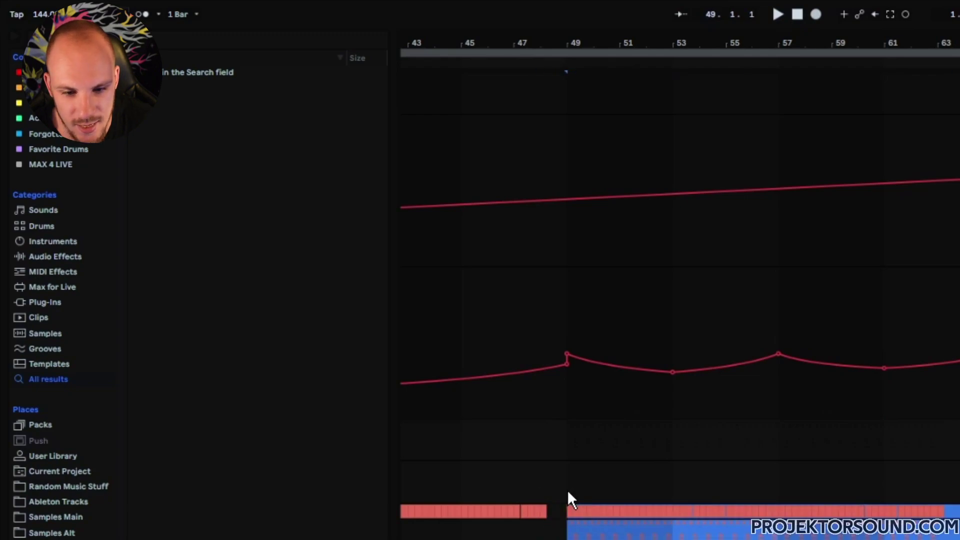
pyautogui.keyDown('shift'); pyautogui.click(566, 440); pyautogui.keyUp('shift')
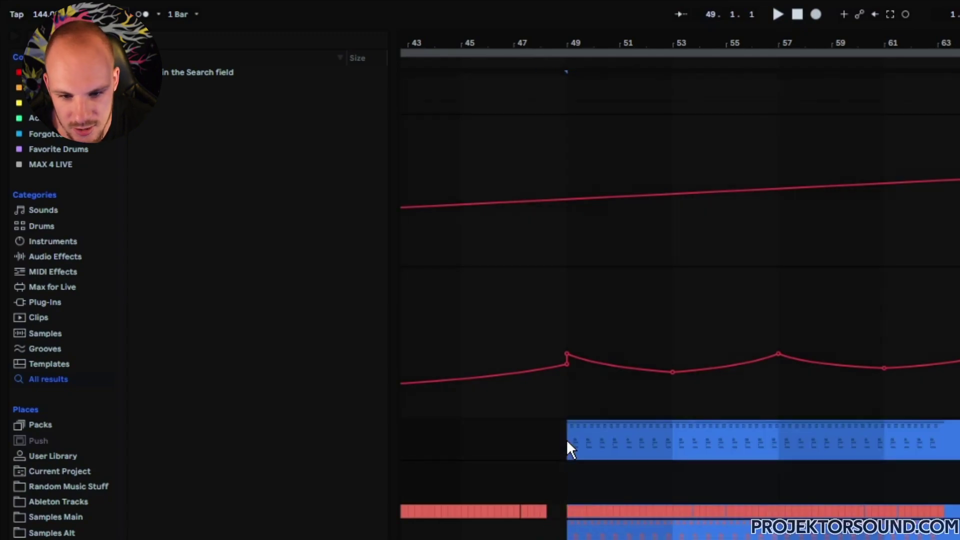
pyautogui.click(563, 280)
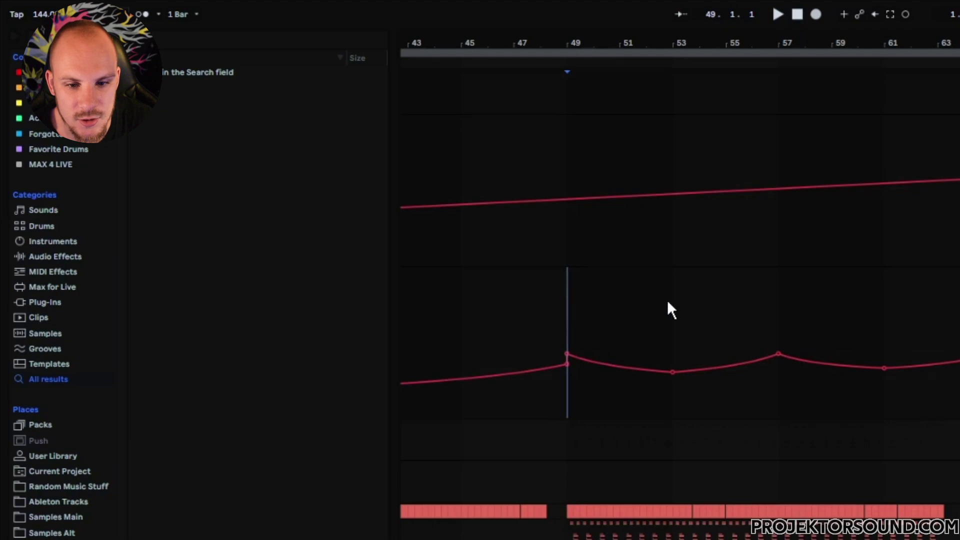
pyautogui.click(781, 440)
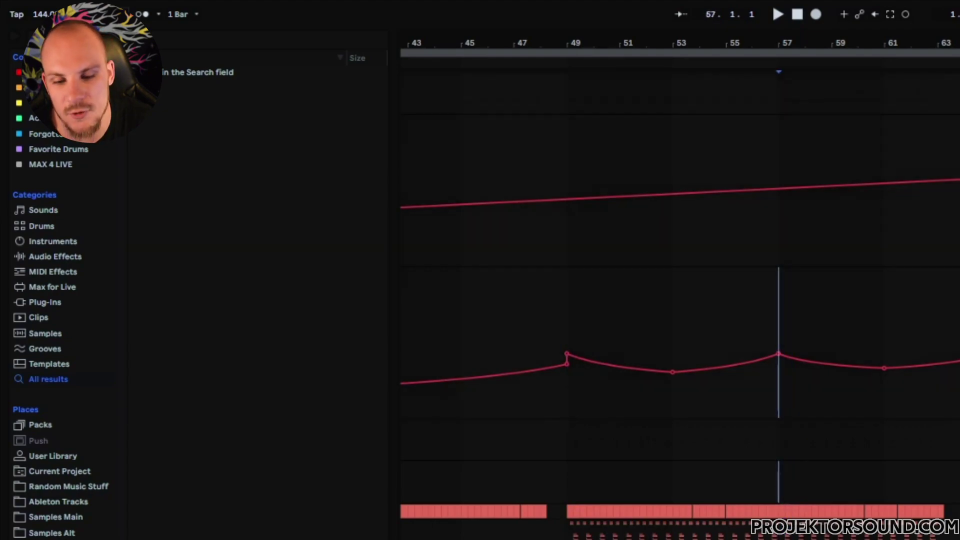
pyautogui.click(567, 514)
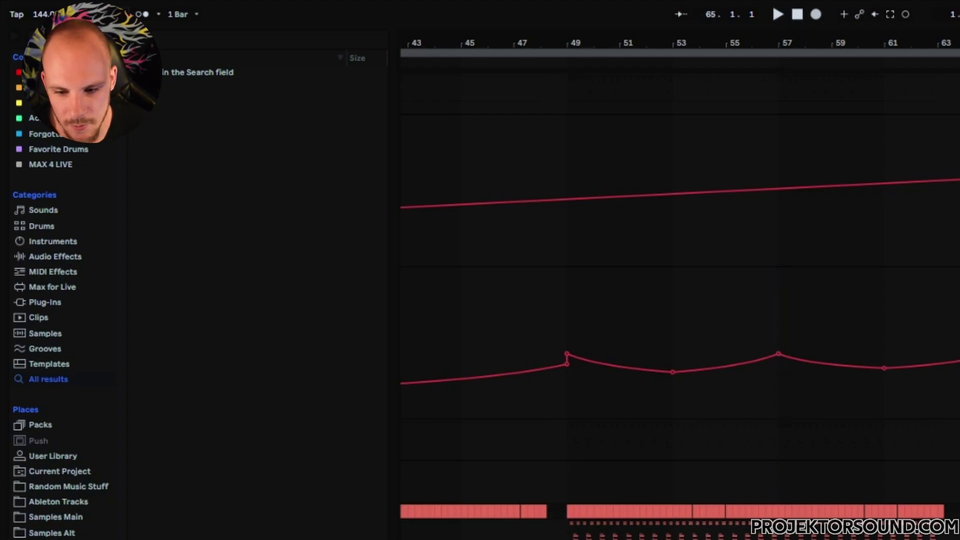
pyautogui.moveTo(959, 530); pyautogui.dragTo(937, 535)
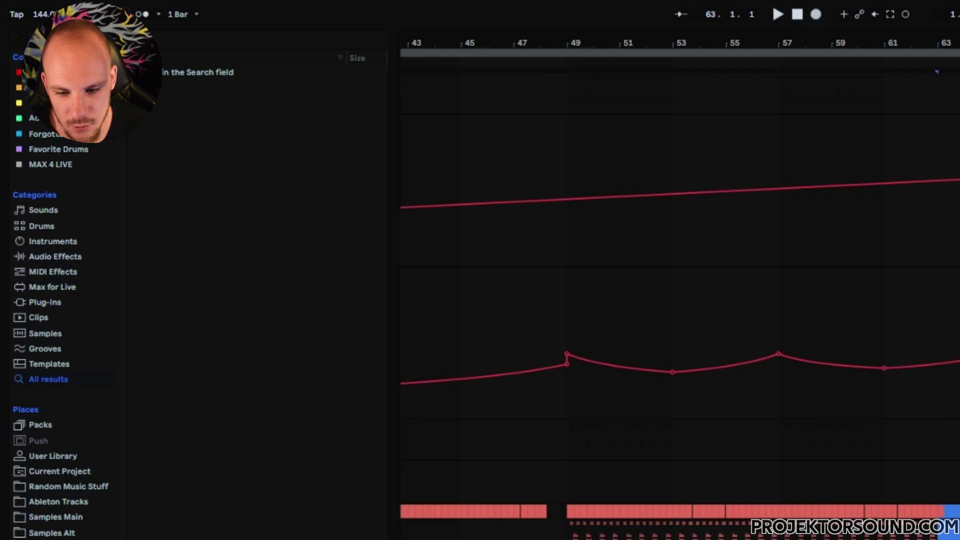
pyautogui.moveTo(568, 515); pyautogui.dragTo(940, 515)
pyautogui.click(940, 515)
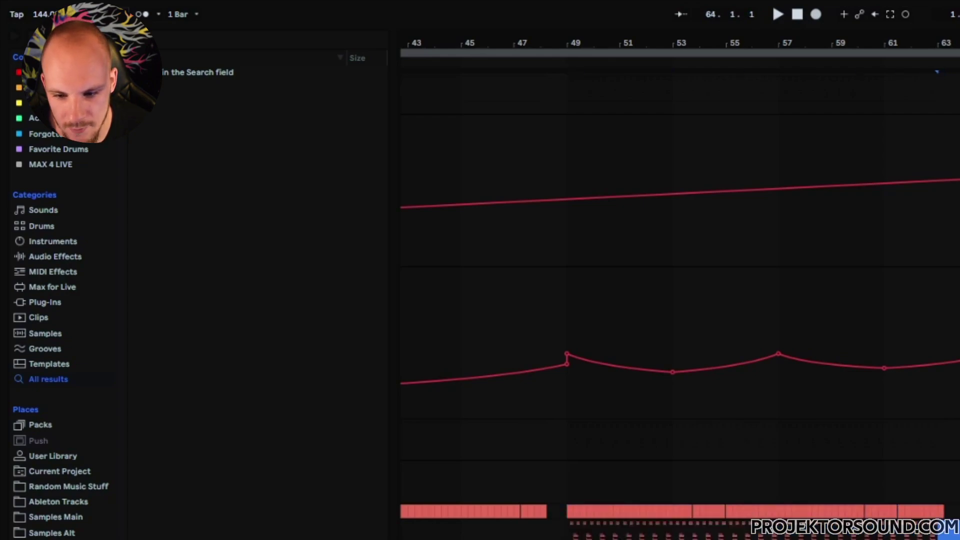
# - Raise the SONG gain points at bar 61 and at the end of the section before bar 65, and adjust the curve
pyautogui.press('-')
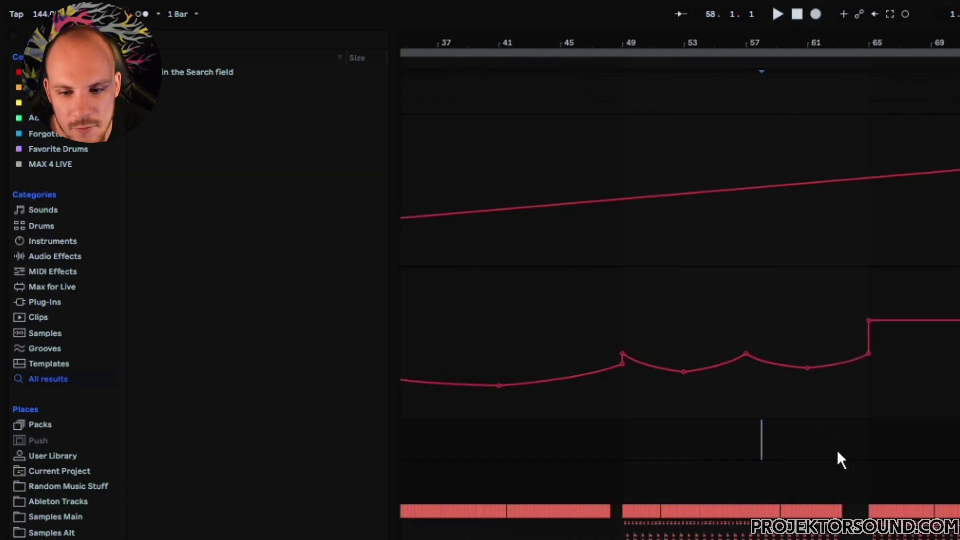
pyautogui.click(869, 481)
pyautogui.moveTo(869, 482); pyautogui.dragTo(959, 481)
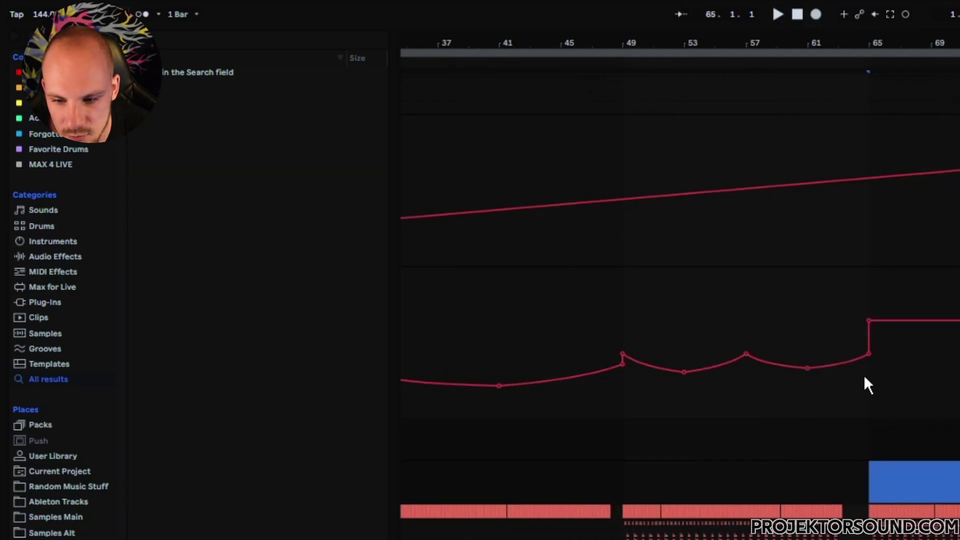
pyautogui.moveTo(808, 368); pyautogui.dragTo(808, 356)
pyautogui.moveTo(868, 362); pyautogui.dragTo(867, 339)
pyautogui.moveTo(797, 367); pyautogui.dragTo(797, 371)
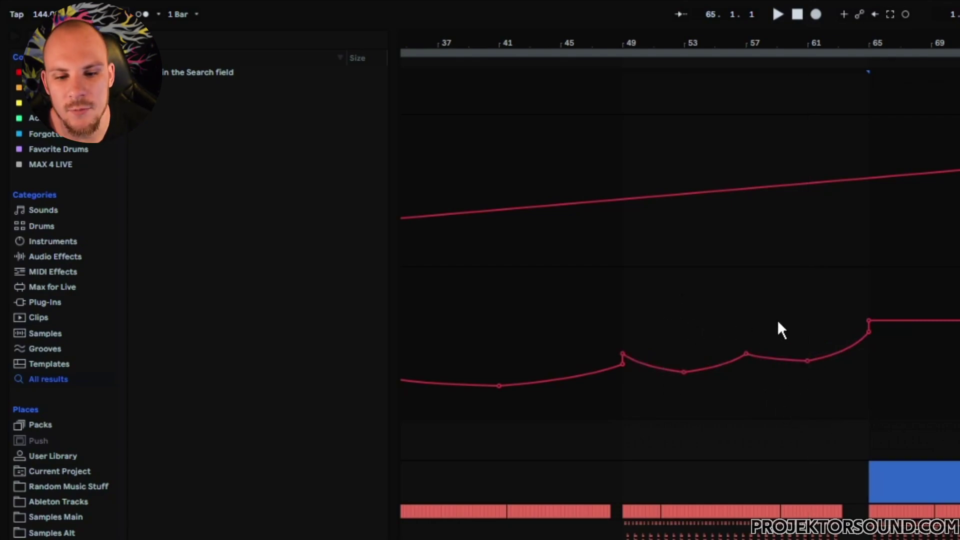
# - Add a SONG gain dip at bar 73 and bend the line from the bar 65 peak down into it
pyautogui.moveTo(777, 320); pyautogui.dragTo(851, 321)
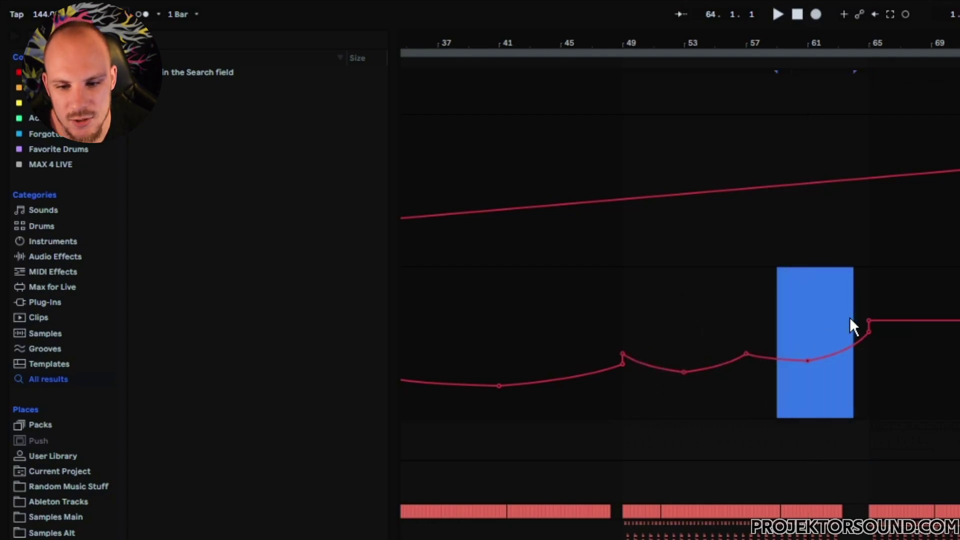
pyautogui.moveTo(638, 322); pyautogui.dragTo(876, 317)
pyautogui.click(870, 443)
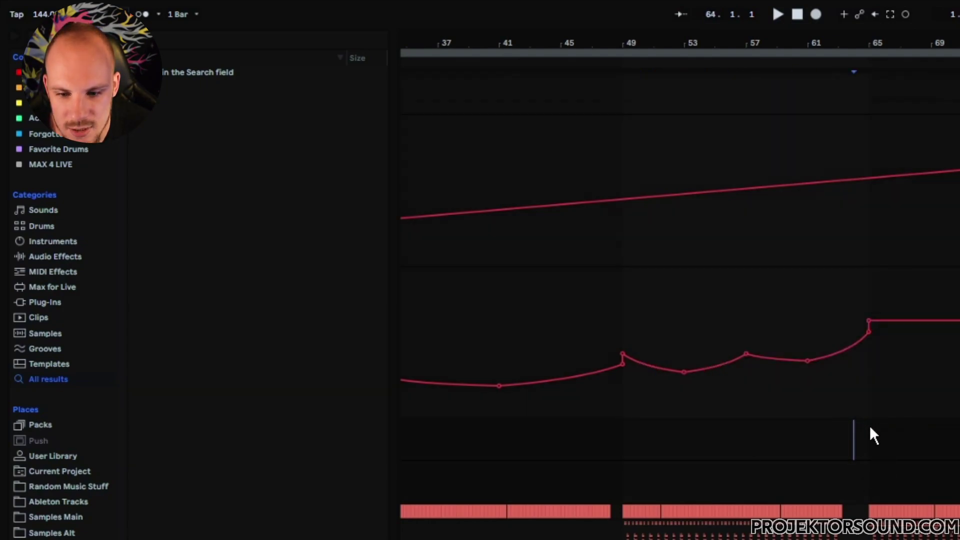
pyautogui.click(876, 515)
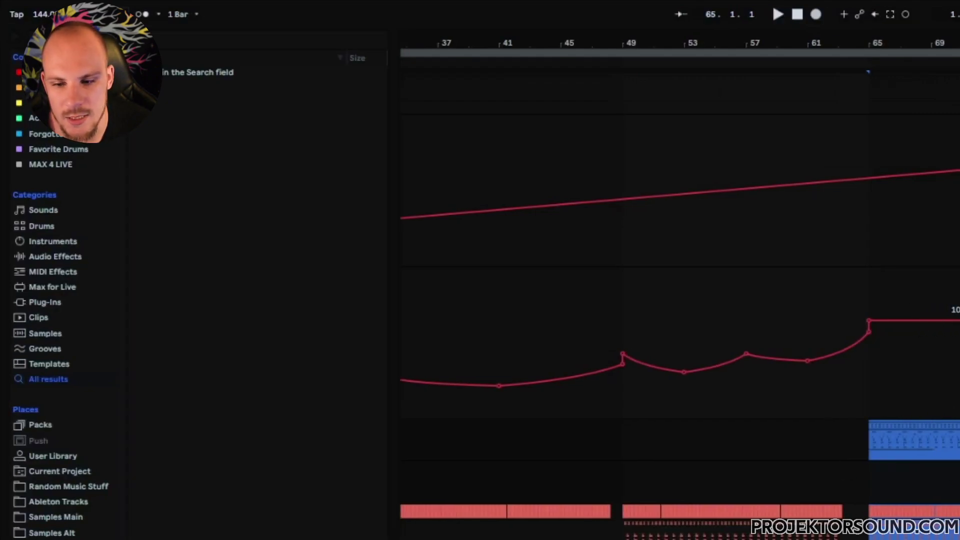
pyautogui.click(957, 350)
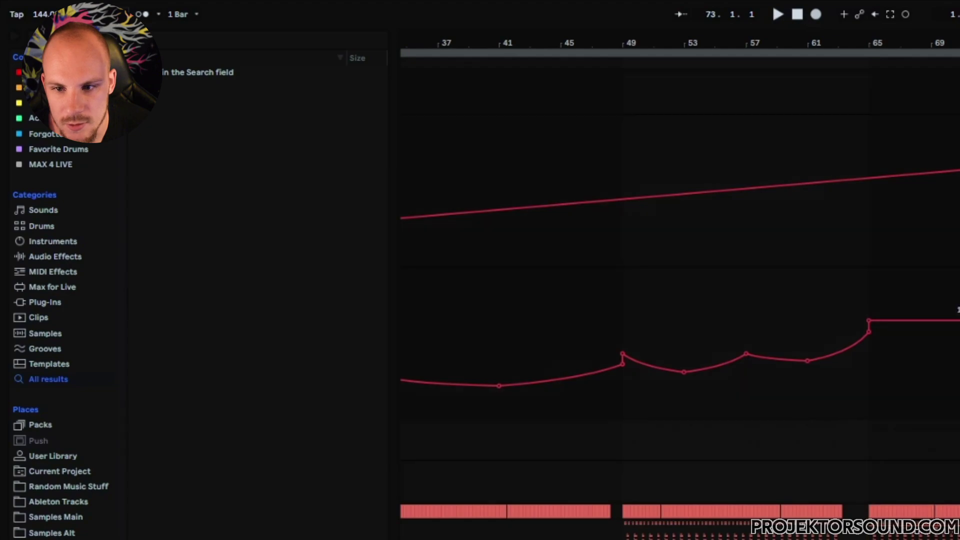
pyautogui.moveTo(957, 323); pyautogui.dragTo(936, 344)
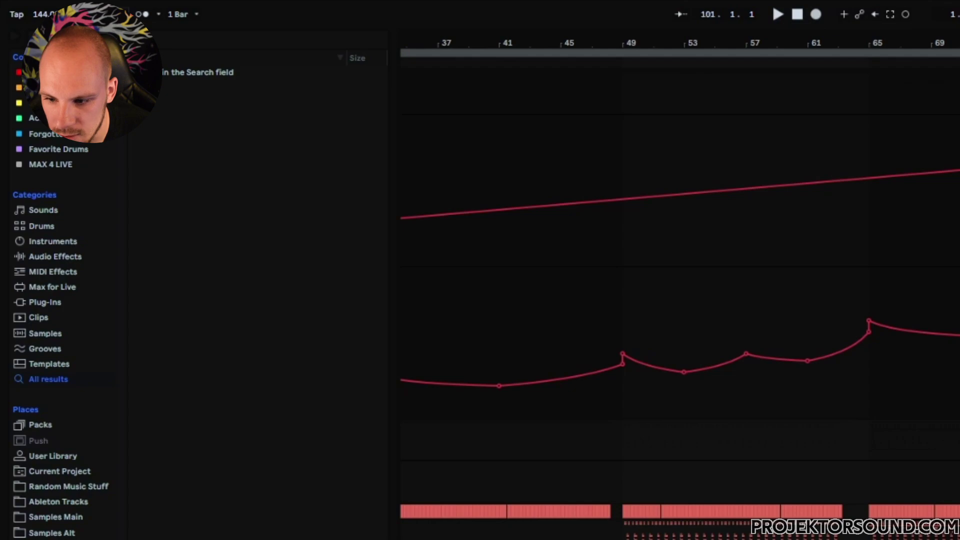
# - Replace the abrupt SONG gain drop at bar 97 with a curved descent from the peak, and review the section starting there
pyautogui.hscroll(10, 680, 285)
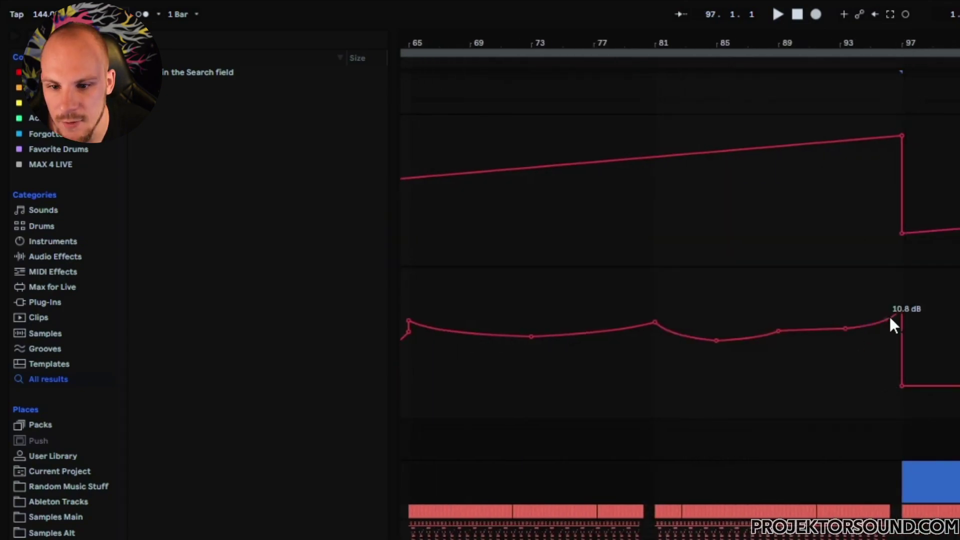
pyautogui.click(907, 387)
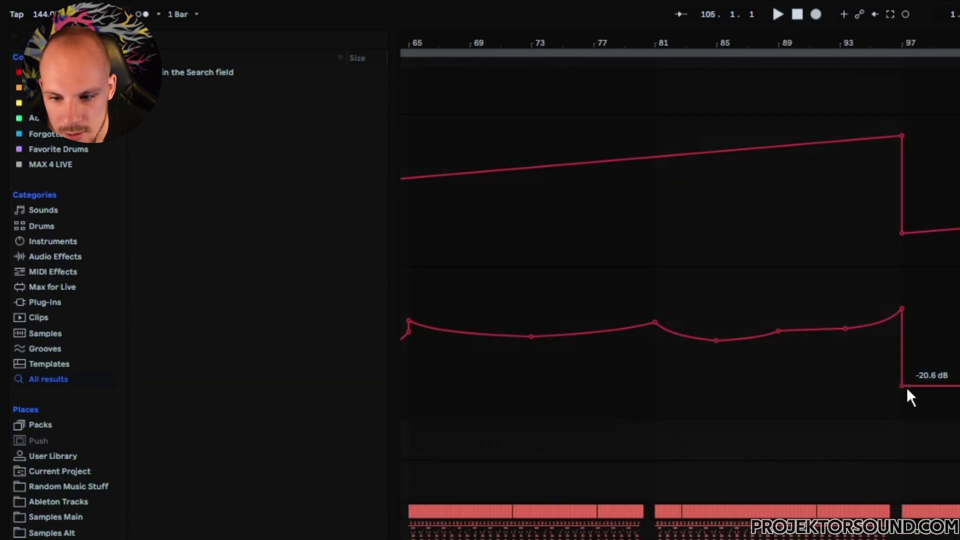
pyautogui.moveTo(907, 385)
pyautogui.mouseDown()
pyautogui.moveTo(923, 300)
pyautogui.moveTo(928, 369)
pyautogui.moveTo(959, 395)
pyautogui.mouseUp()
pyautogui.click(886, 385)
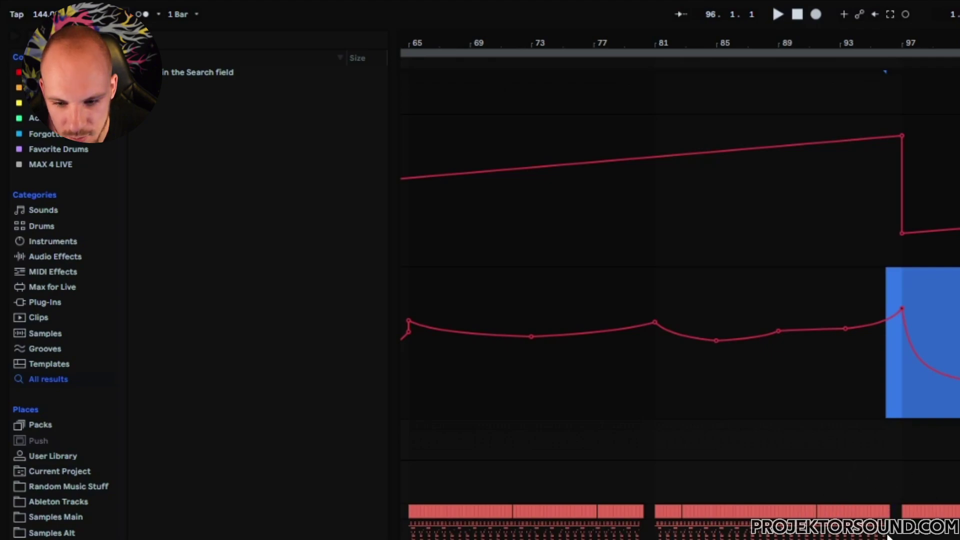
pyautogui.click(897, 483)
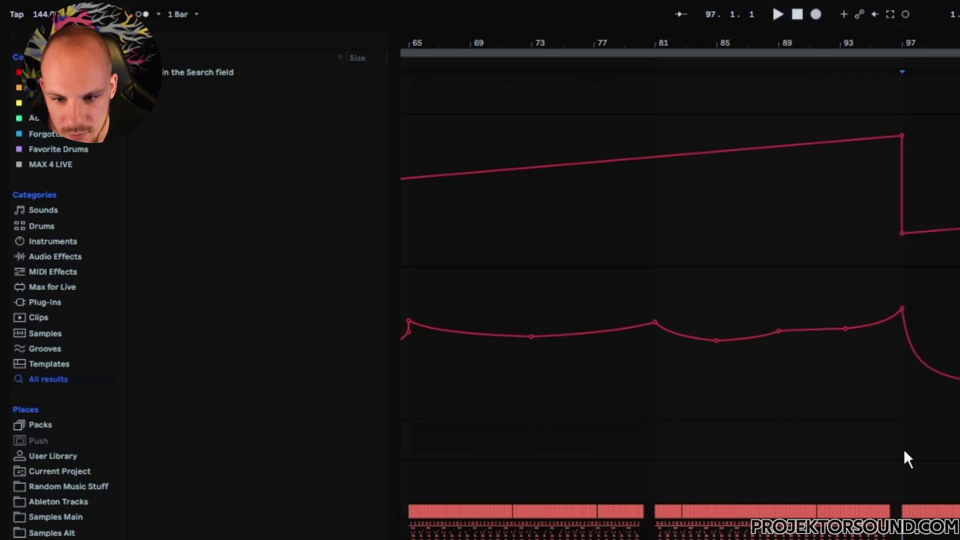
pyautogui.moveTo(902, 530); pyautogui.dragTo(959, 531)
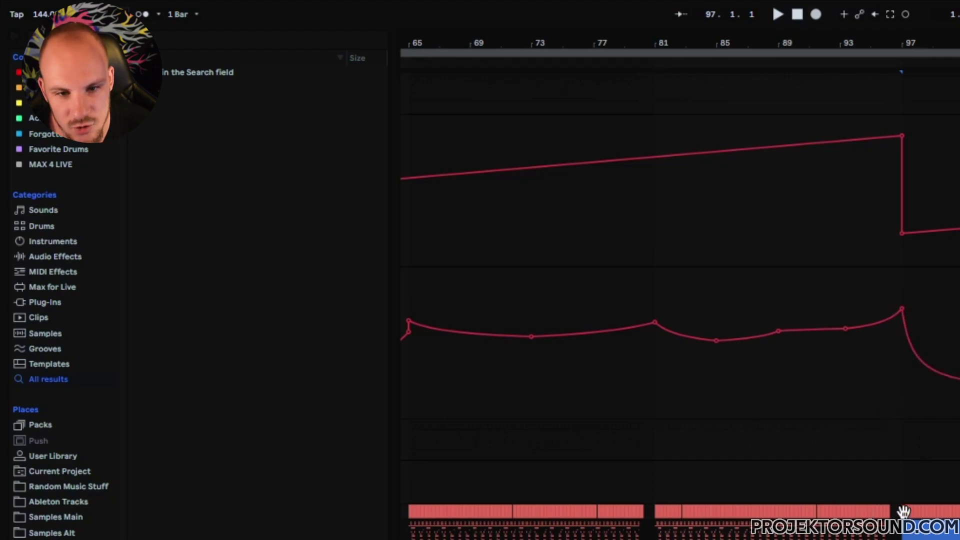
pyautogui.press('-')
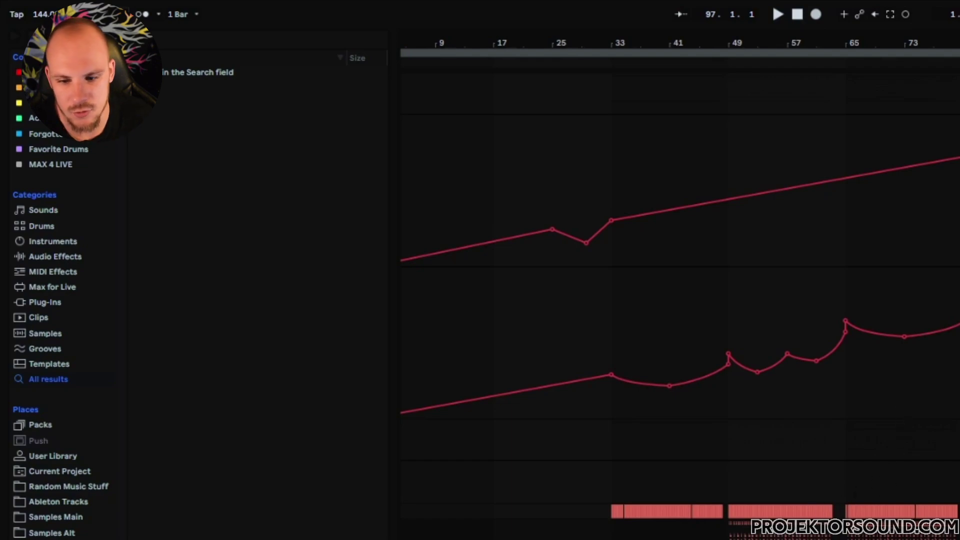
# - Examine the SONG gain curve from bar 33 onward against the drop sections starting at bars 33, 49 and 65
pyautogui.moveTo(610, 327); pyautogui.dragTo(959, 330)
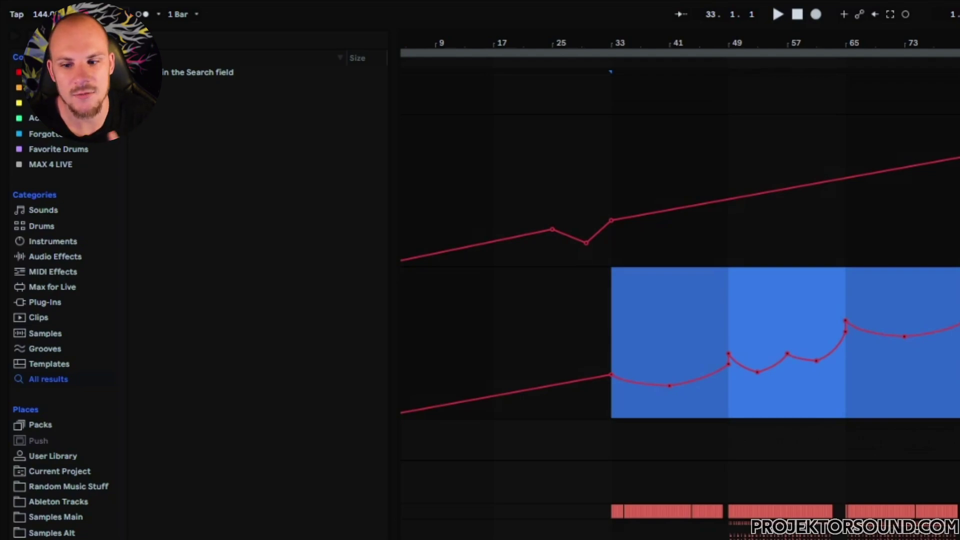
pyautogui.click(910, 380)
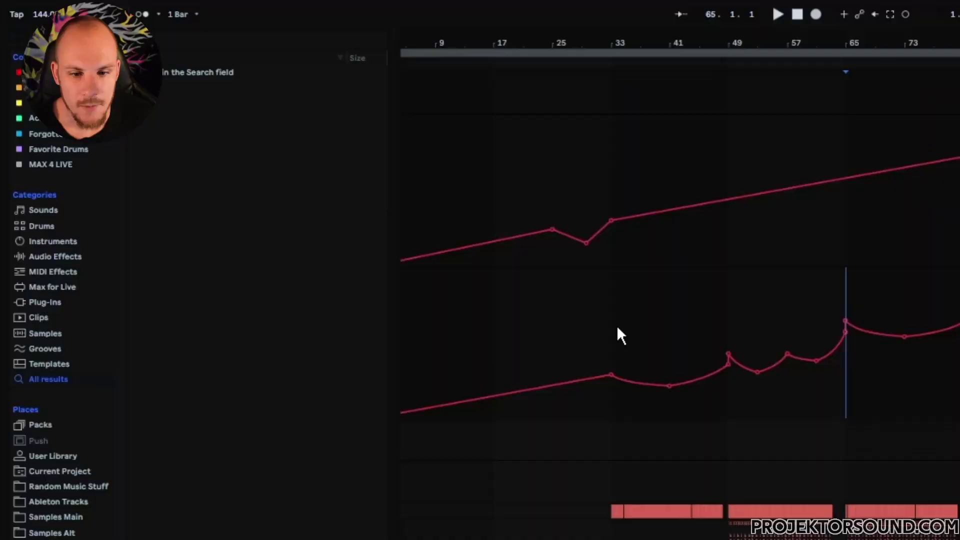
pyautogui.moveTo(616, 328); pyautogui.dragTo(957, 367)
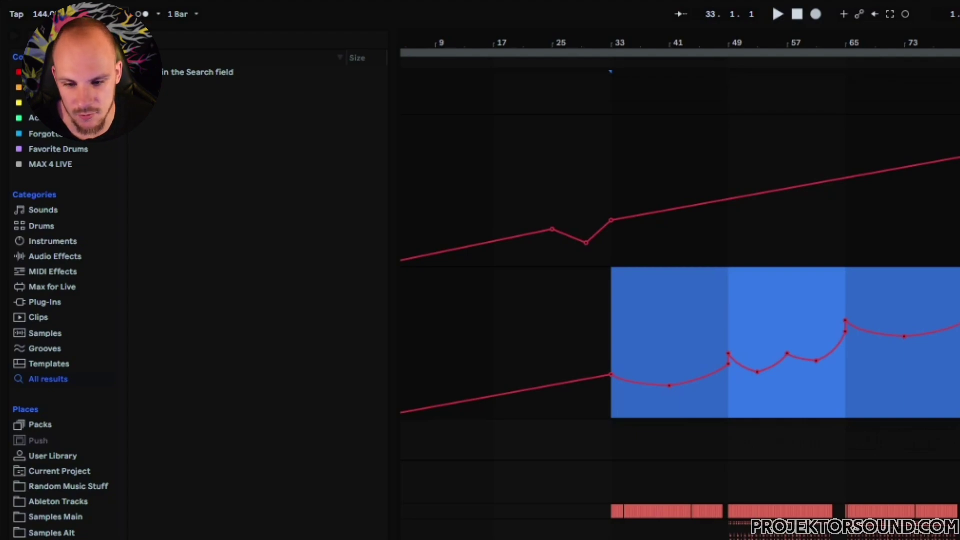
pyautogui.moveTo(598, 510); pyautogui.dragTo(729, 525)
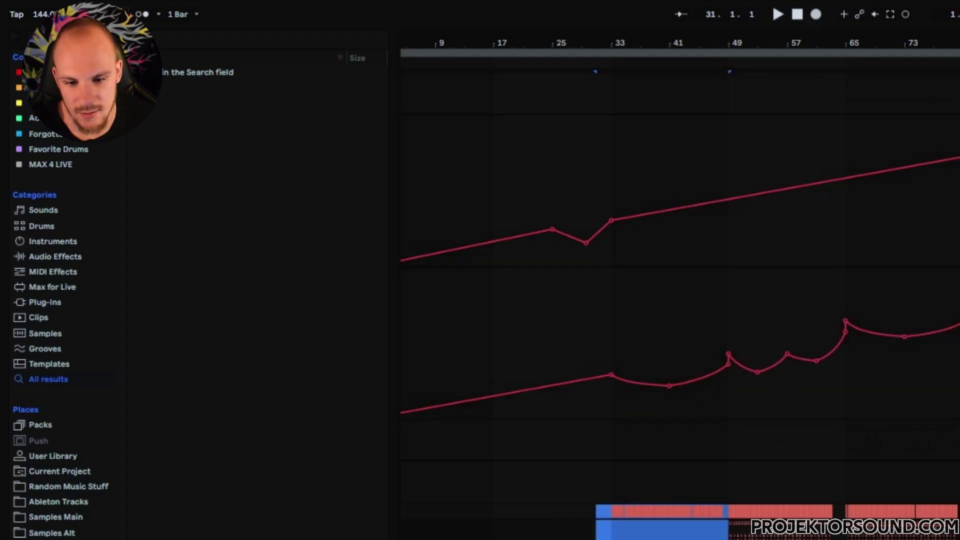
pyautogui.click(729, 530)
pyautogui.click(729, 528)
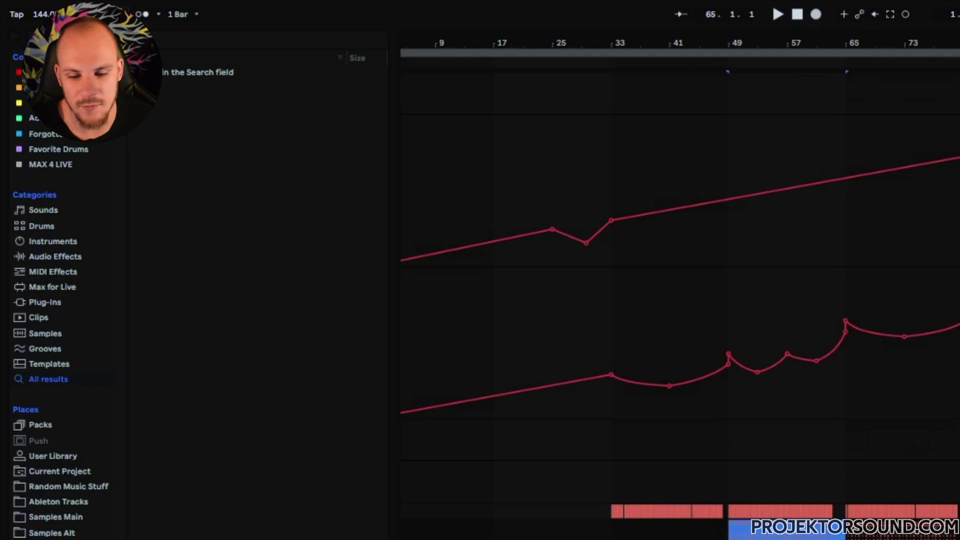
pyautogui.click(848, 535)
pyautogui.click(848, 531)
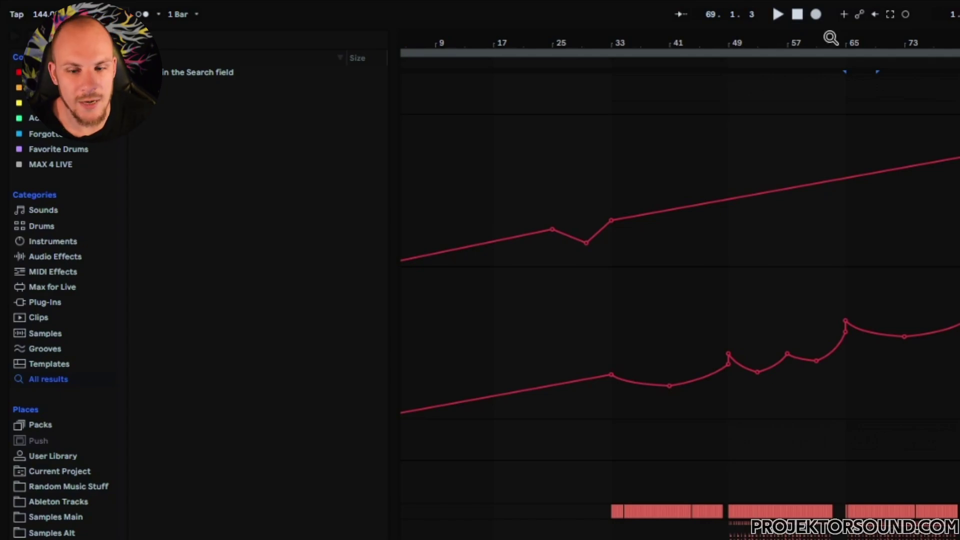
# - Adjust the bend of the SONG gain curve rising from bar 61 towards bar 65
pyautogui.moveTo(829, 37); pyautogui.dragTo(862, 286)
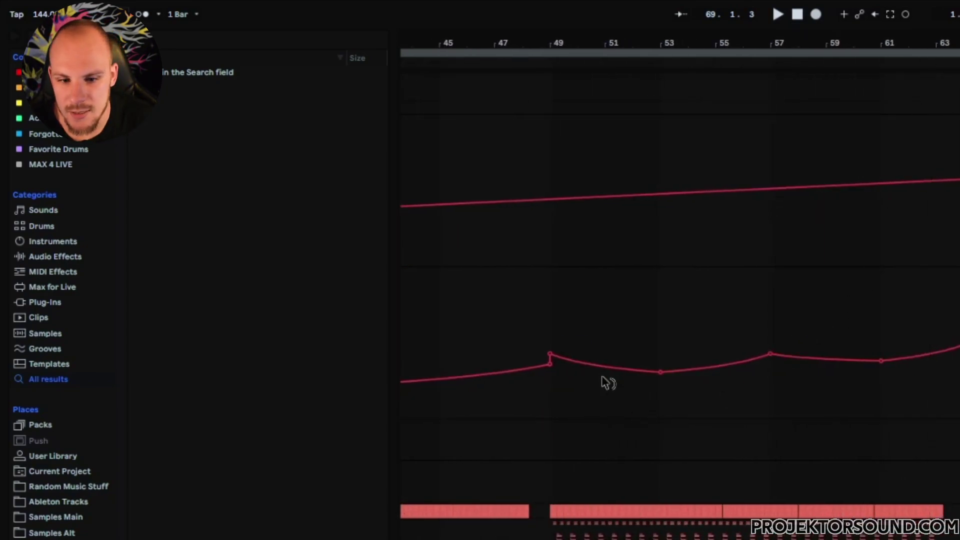
pyautogui.moveTo(607, 368); pyautogui.dragTo(608, 346)
pyautogui.moveTo(920, 351); pyautogui.dragTo(920, 357)
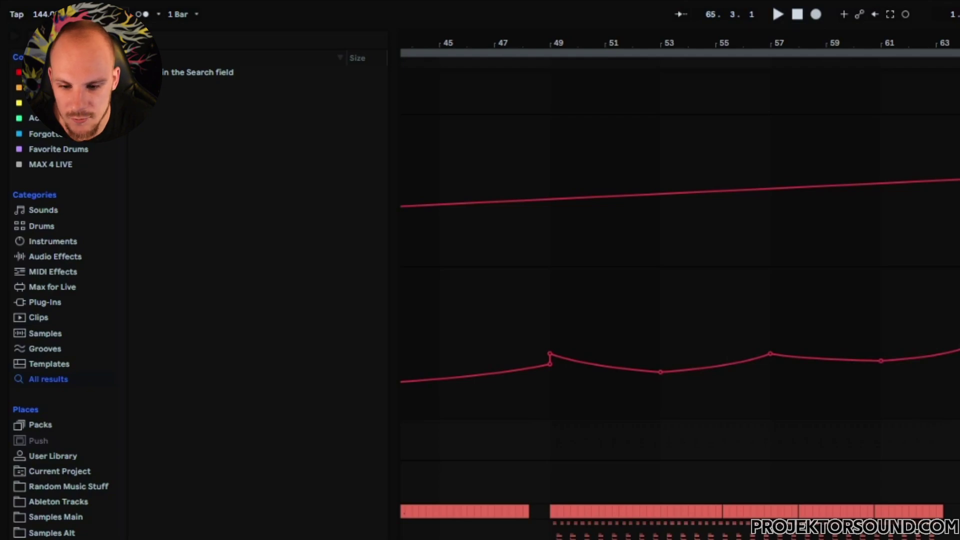
pyautogui.click(553, 440)
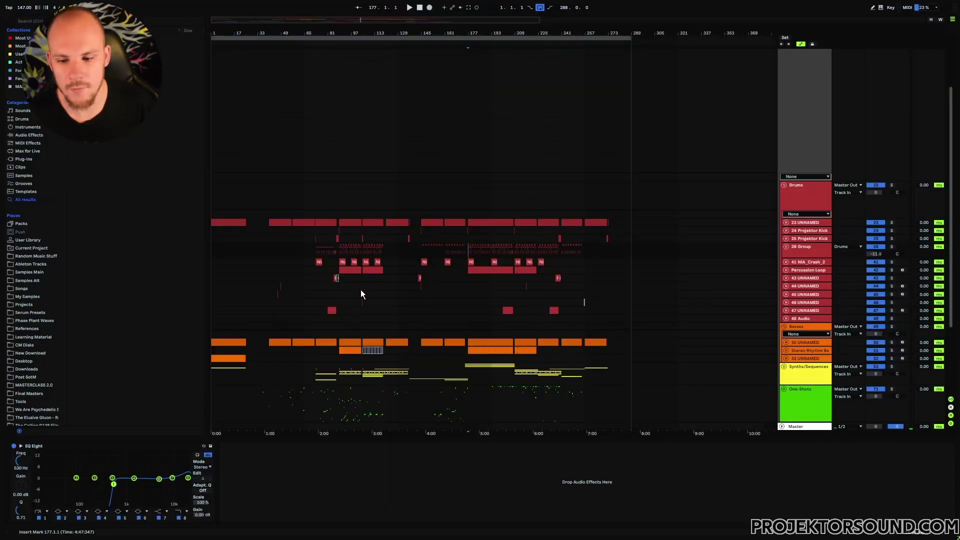
# - Collapse the Basses group in the finished arrangement
pyautogui.scroll(-3, 358, 275)
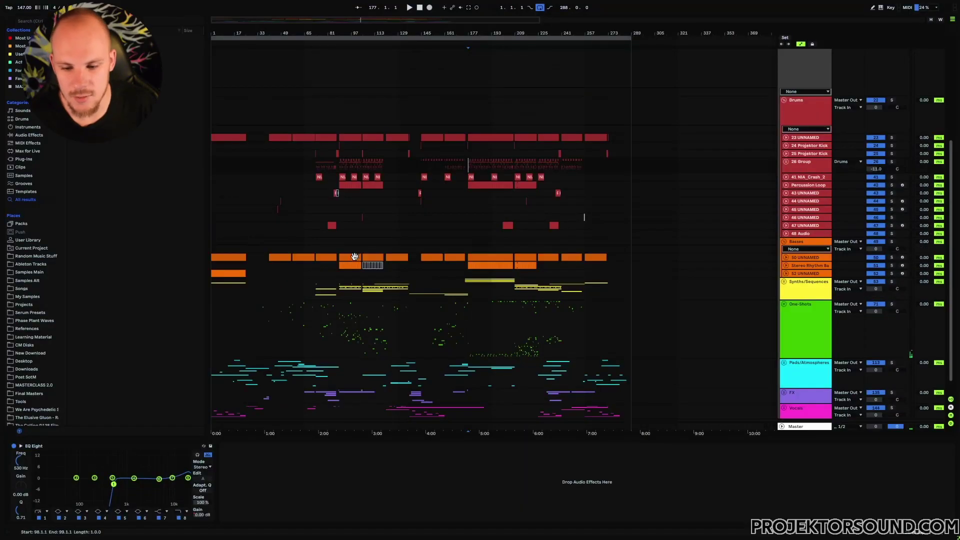
pyautogui.scroll(-1, 354, 257)
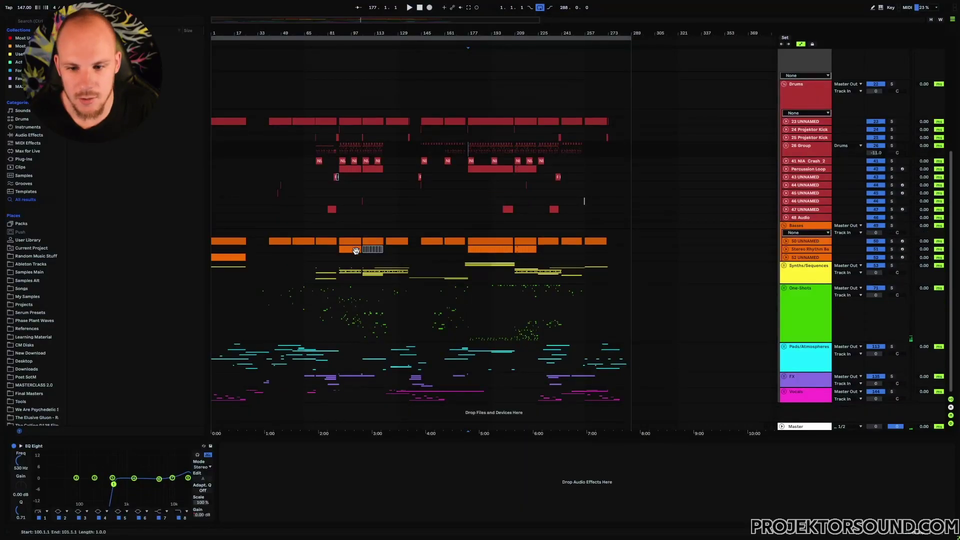
pyautogui.click(785, 226)
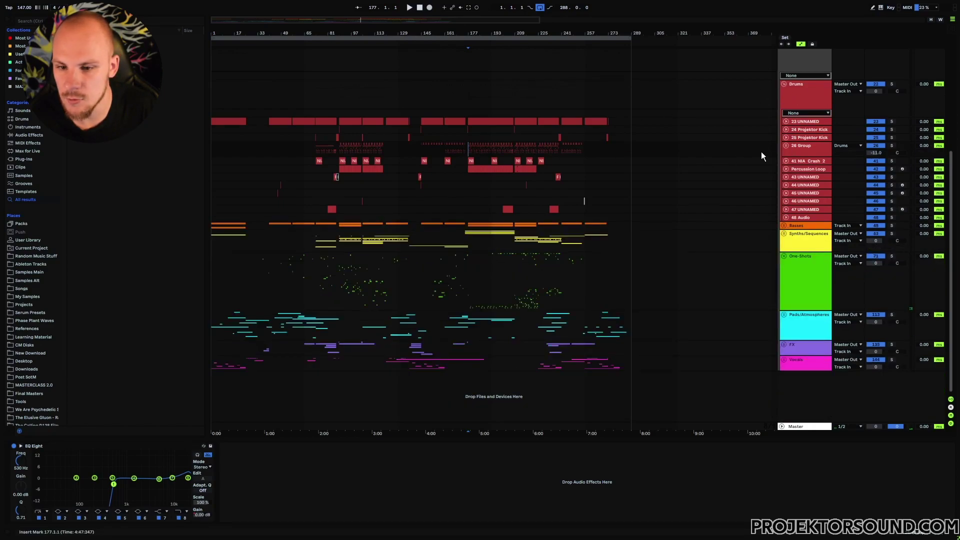
# - Examine where 26 Group in the drums plays or pauses across the arrangement, including bars 121 to 145, 177 to 209 and 257 to 275
pyautogui.moveTo(466, 149); pyautogui.dragTo(507, 151)
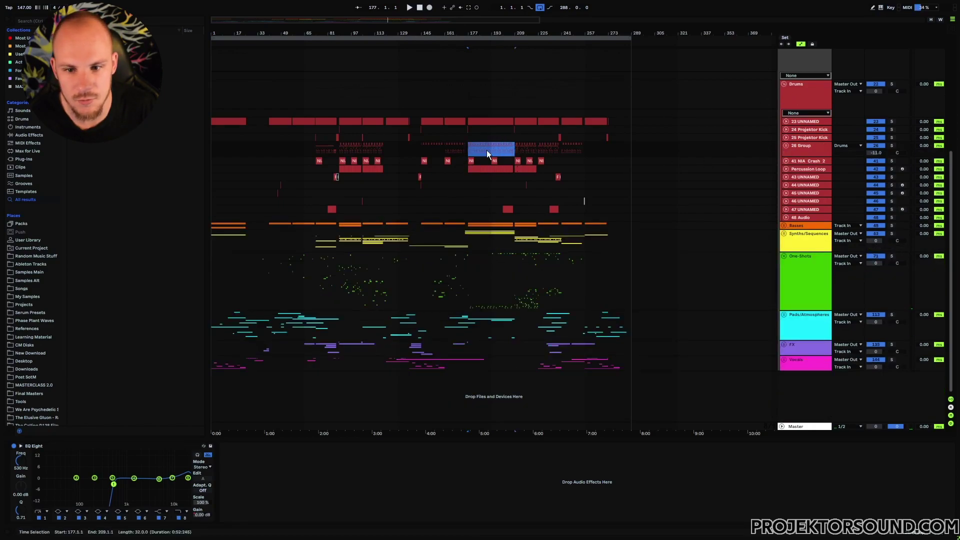
pyautogui.moveTo(487, 33); pyautogui.dragTo(515, 85)
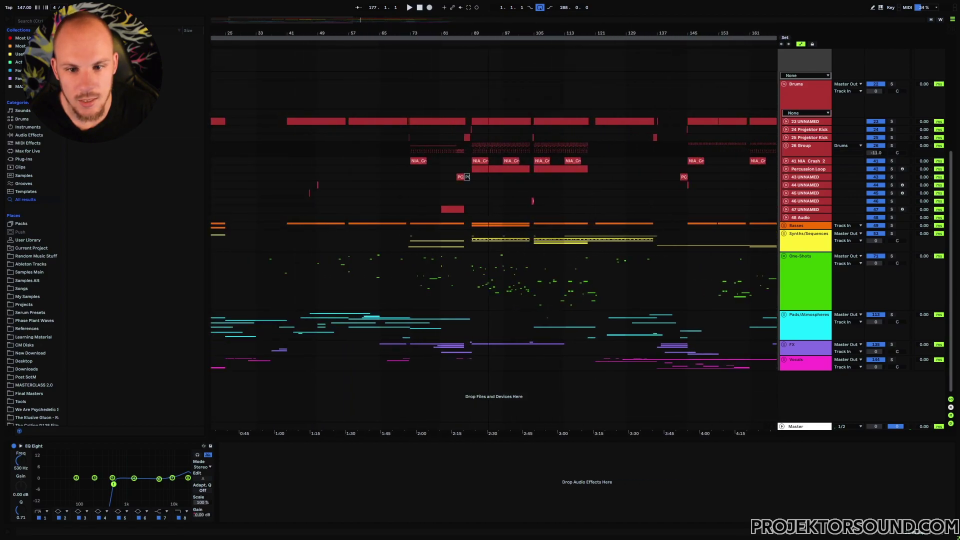
pyautogui.moveTo(287, 149); pyautogui.dragTo(685, 150)
pyautogui.click(473, 146)
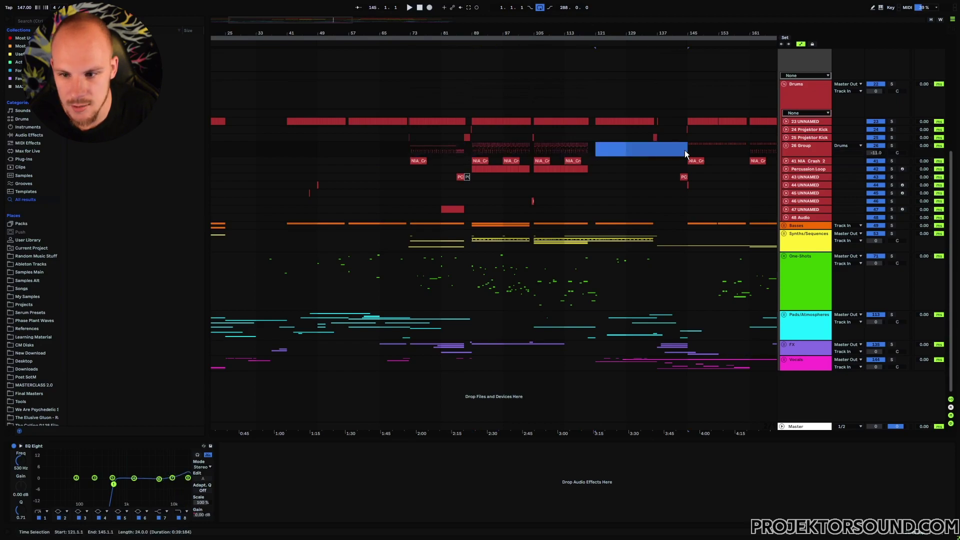
pyautogui.hscroll(10, 291, 154)
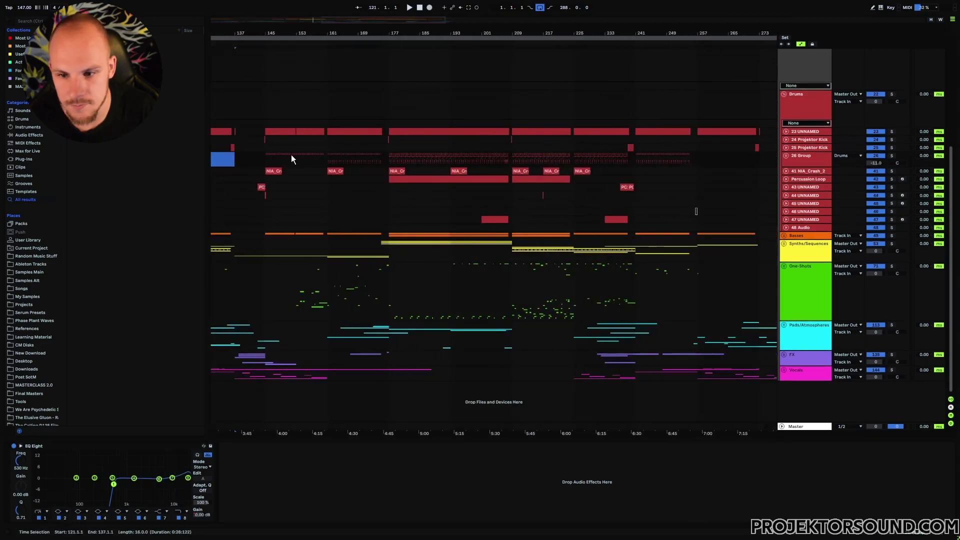
pyautogui.moveTo(265, 160); pyautogui.dragTo(767, 159)
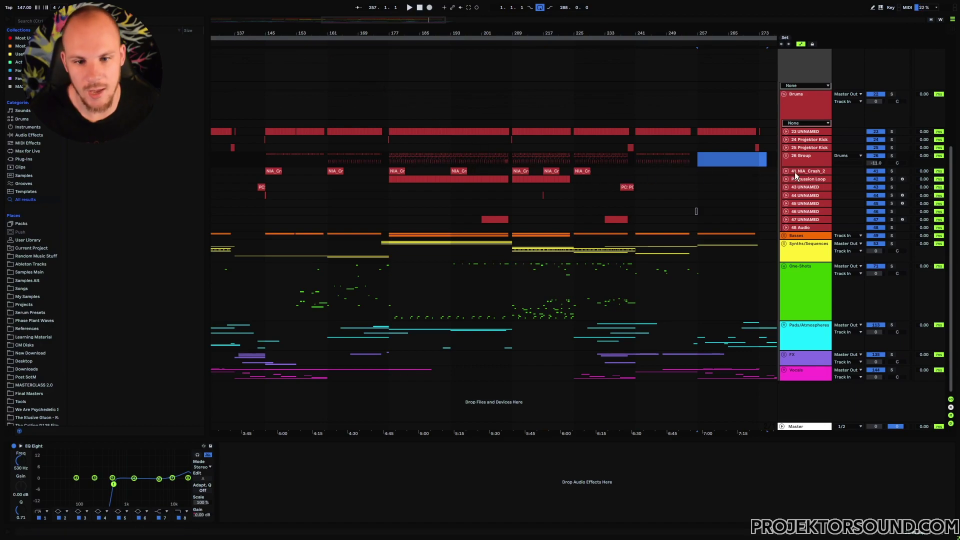
# - Expand 26 Group in the drums and play the arrangement from bar 145, and again from bar 161
pyautogui.click(785, 156)
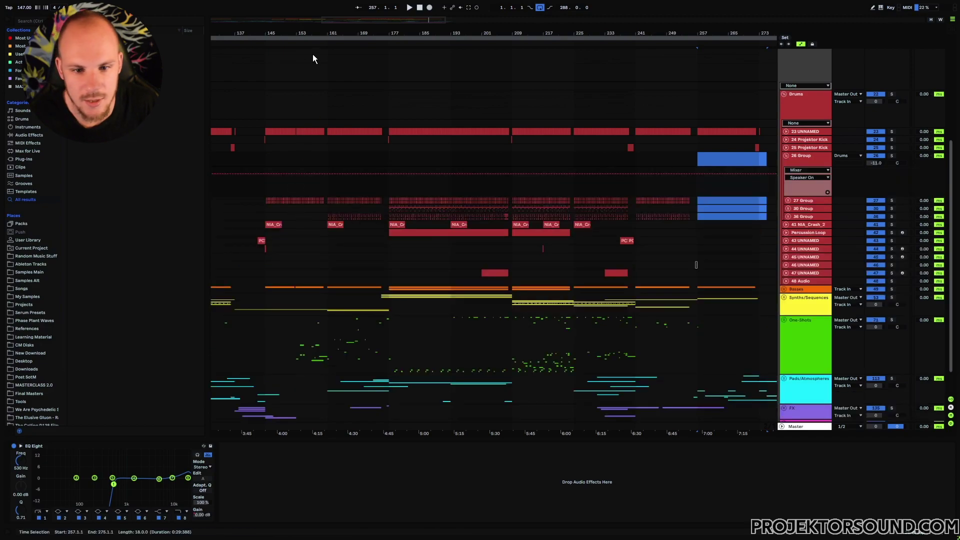
pyautogui.scroll(5, 391, 234)
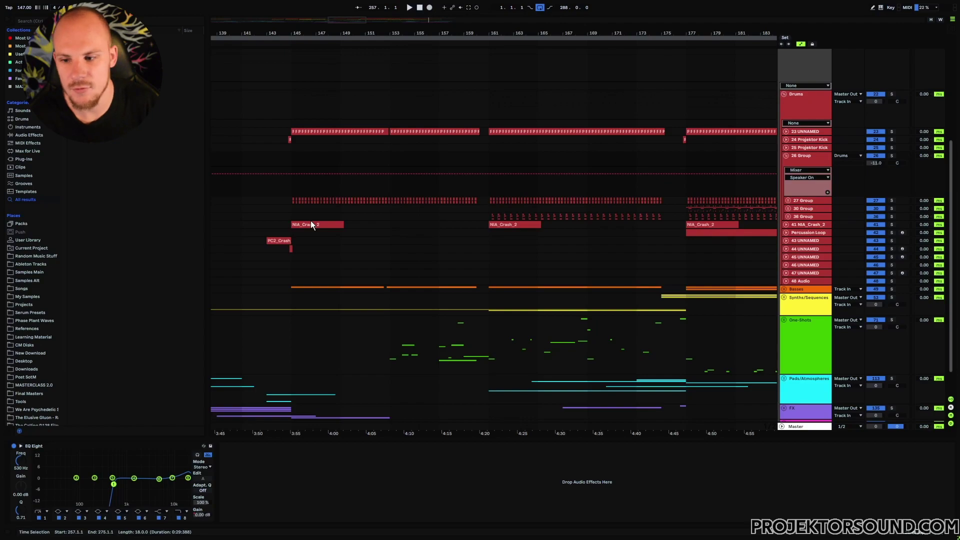
pyautogui.click(290, 200)
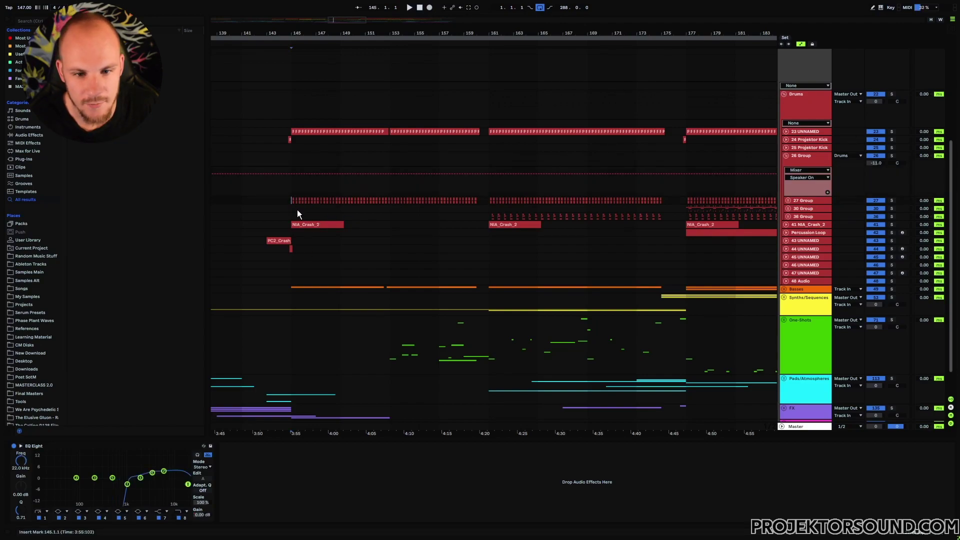
pyautogui.press('space')
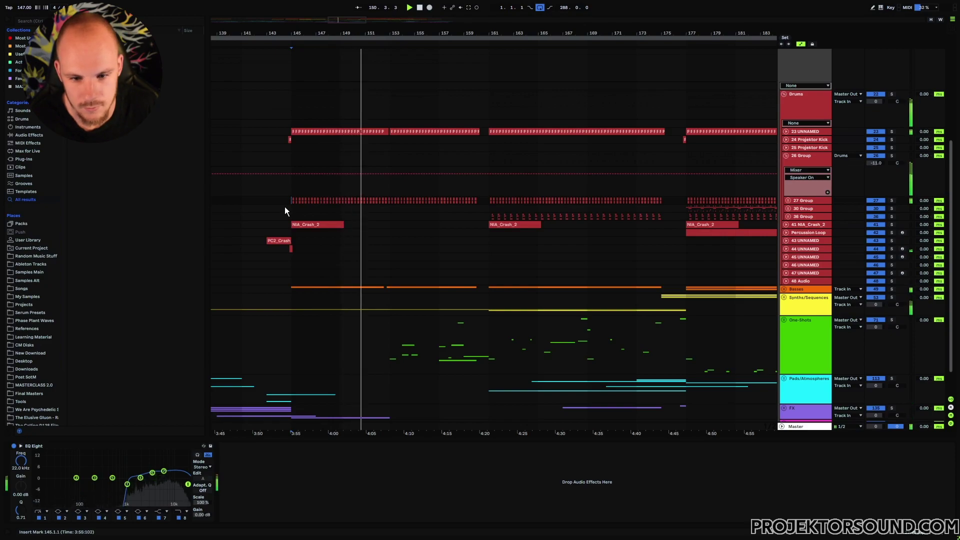
pyautogui.click(489, 216)
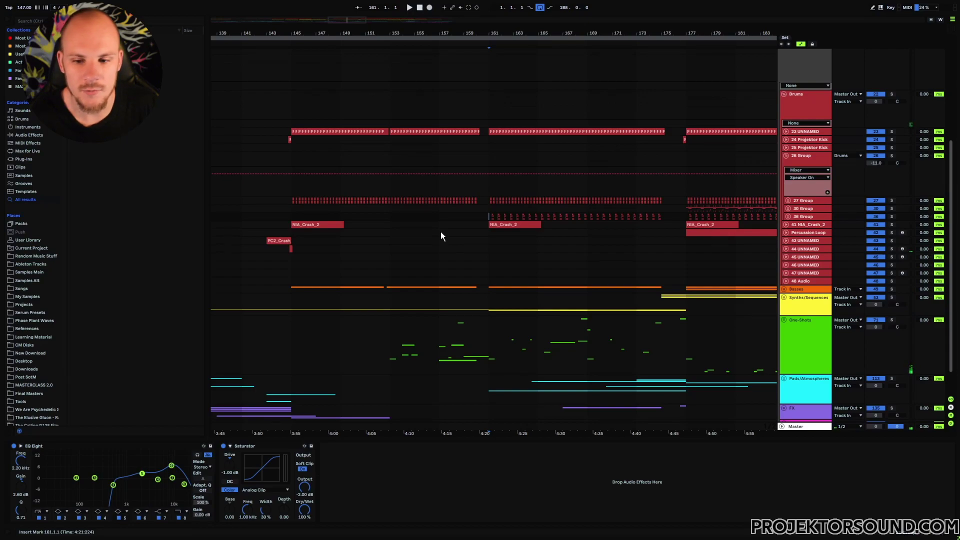
pyautogui.press('space')
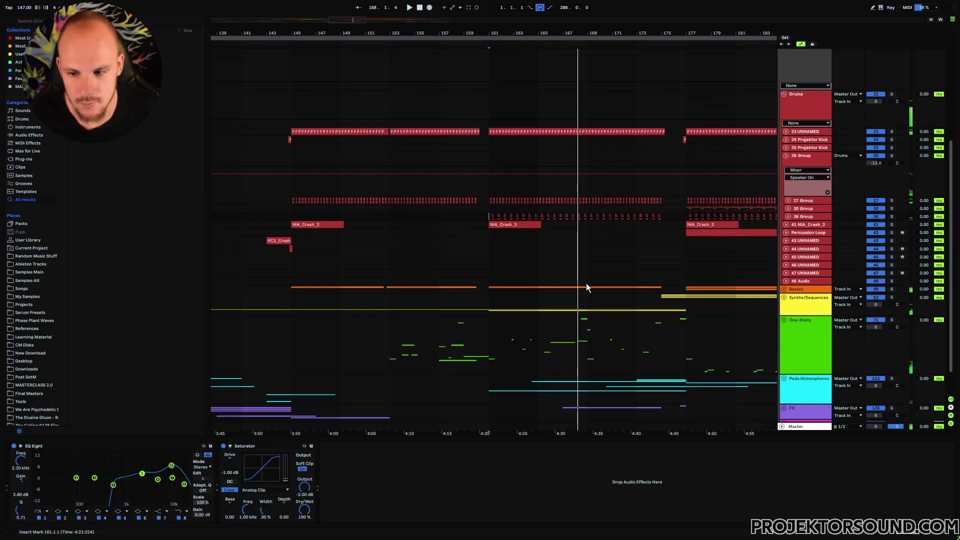
# - Place the insert marker on the drum layers at bar 177, where the next section begins
pyautogui.hscroll(5, 586, 286)
pyautogui.scroll(-1, 376, 325)
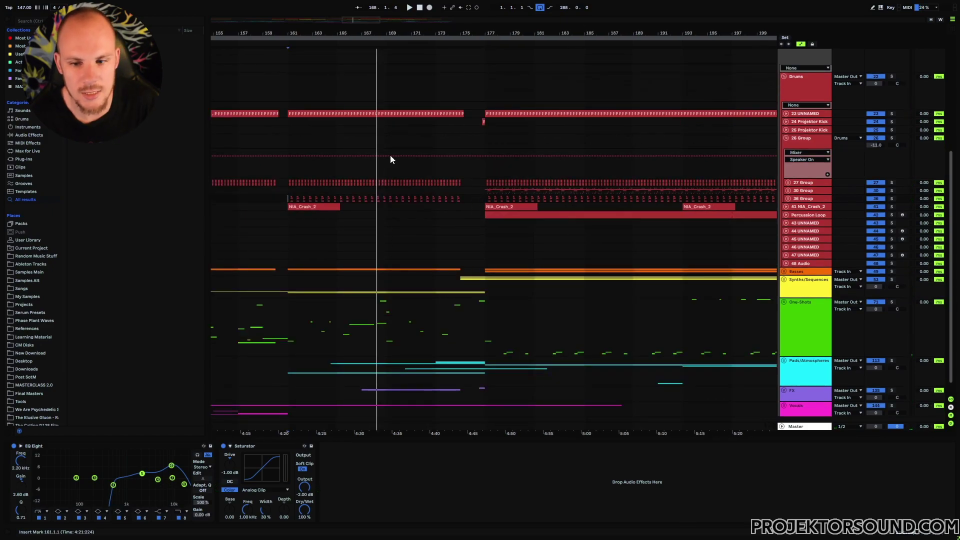
pyautogui.hscroll(4, 373, 180)
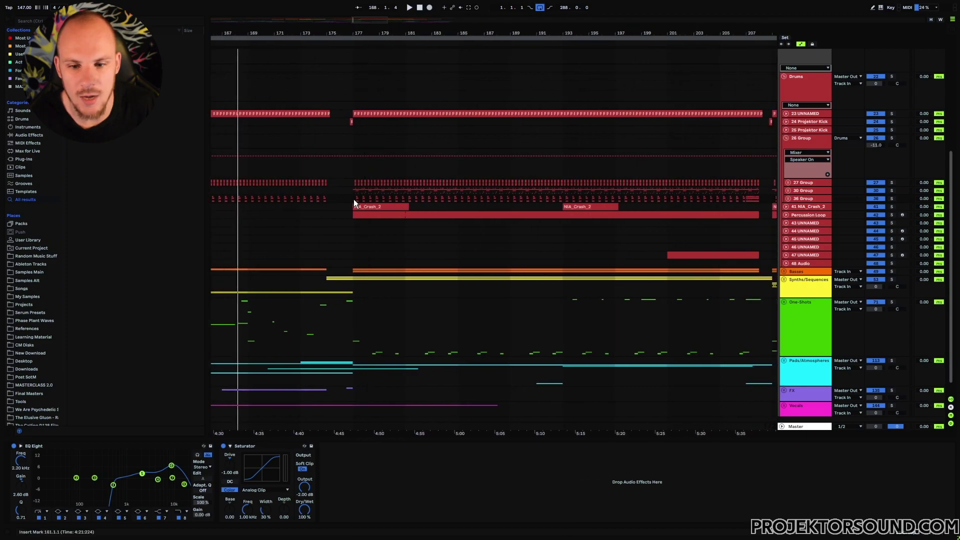
pyautogui.click(354, 203)
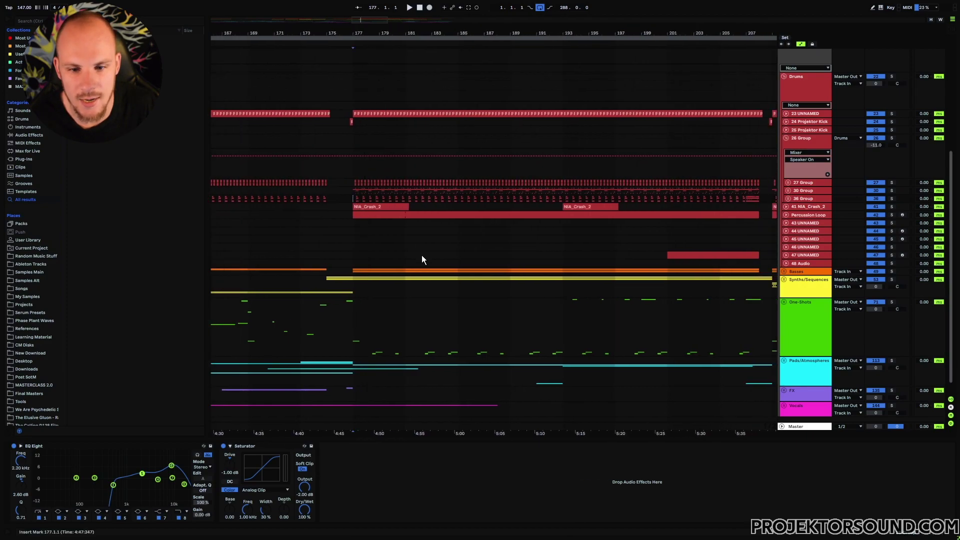
# - Expand the Synths/Sequences group, inspect the automation of track 55 inside 54 Group, and fold 54 Group again
pyautogui.click(785, 279)
pyautogui.click(787, 311)
pyautogui.scroll(-3, 789, 300)
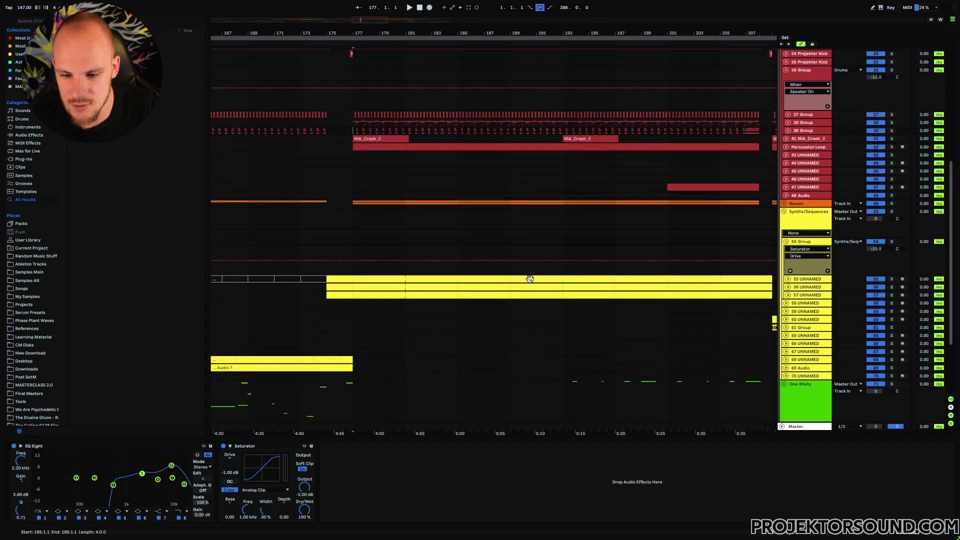
pyautogui.click(789, 279)
pyautogui.scroll(-2, 601, 285)
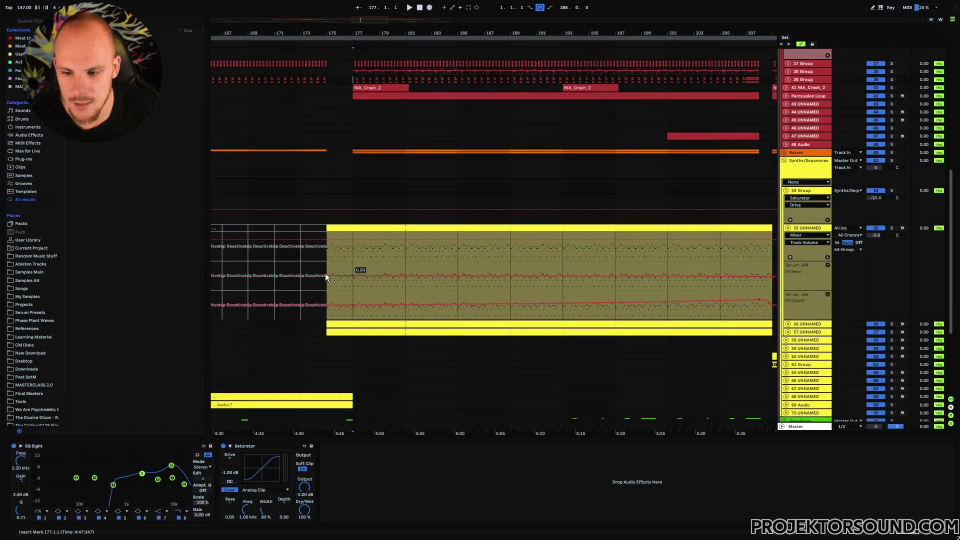
pyautogui.click(788, 228)
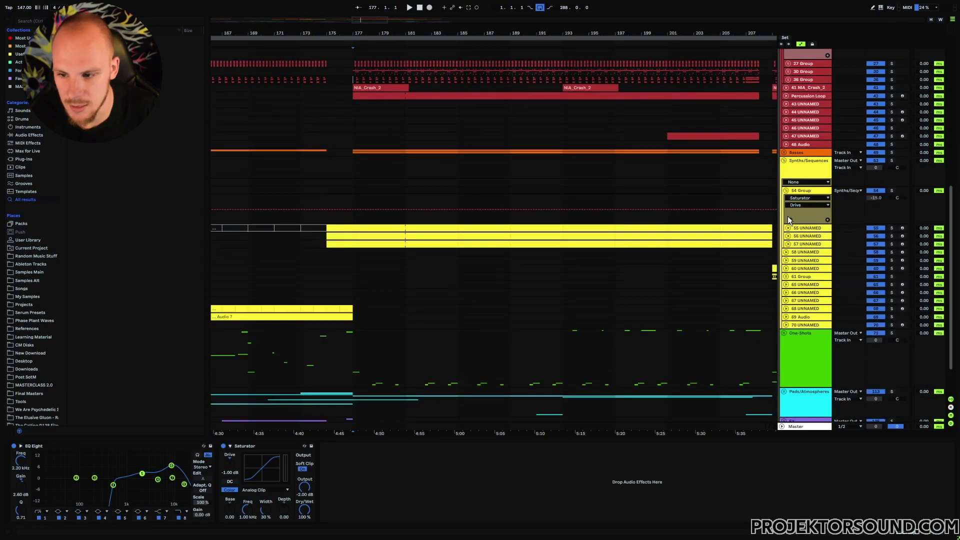
pyautogui.click(787, 191)
# - Compare the One-Shots density in bars 163 to 177, 177 to 209 and 209 to 225
pyautogui.scroll(3, 473, 300)
pyautogui.scroll(-3, 474, 300)
pyautogui.moveTo(419, 340); pyautogui.dragTo(603, 373)
pyautogui.click(522, 378)
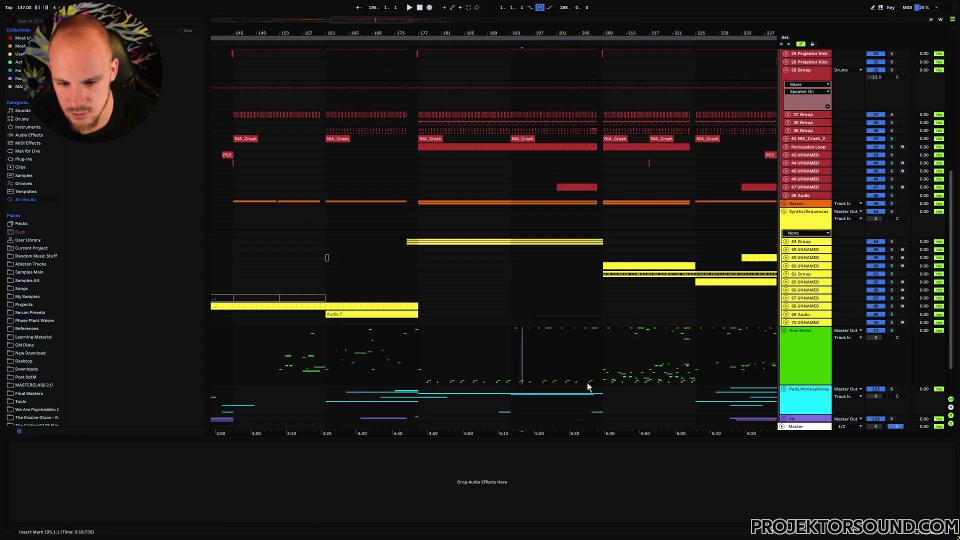
pyautogui.moveTo(595, 374); pyautogui.dragTo(693, 365)
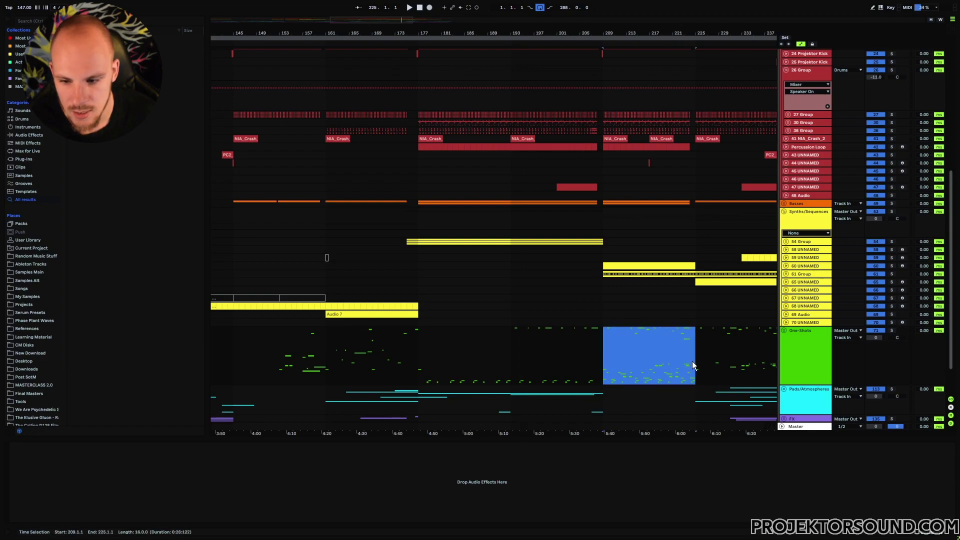
pyautogui.moveTo(404, 342); pyautogui.dragTo(332, 358)
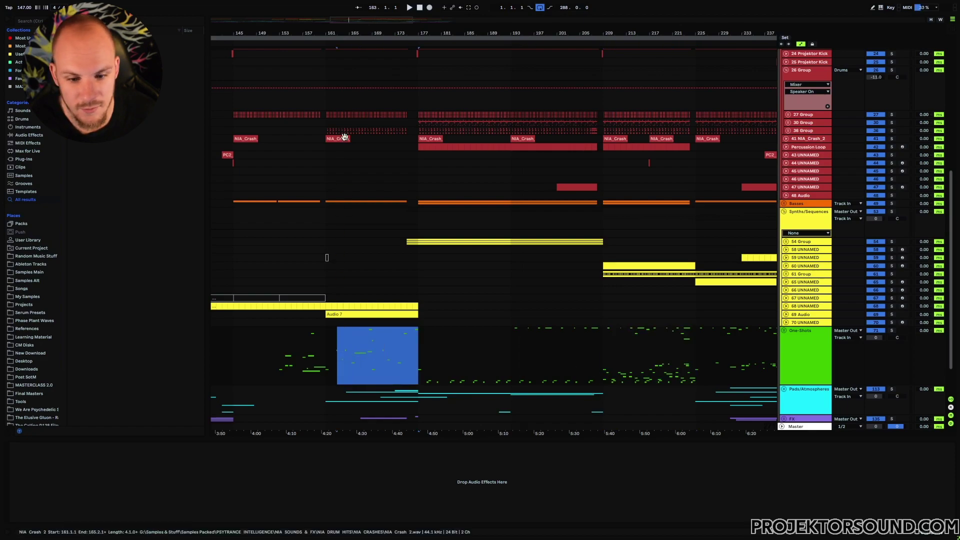
# - Review 54 Group and the Pads/Atmospheres over bars 177 to 209, and play the arrangement from bar 175
pyautogui.moveTo(418, 241); pyautogui.dragTo(604, 242)
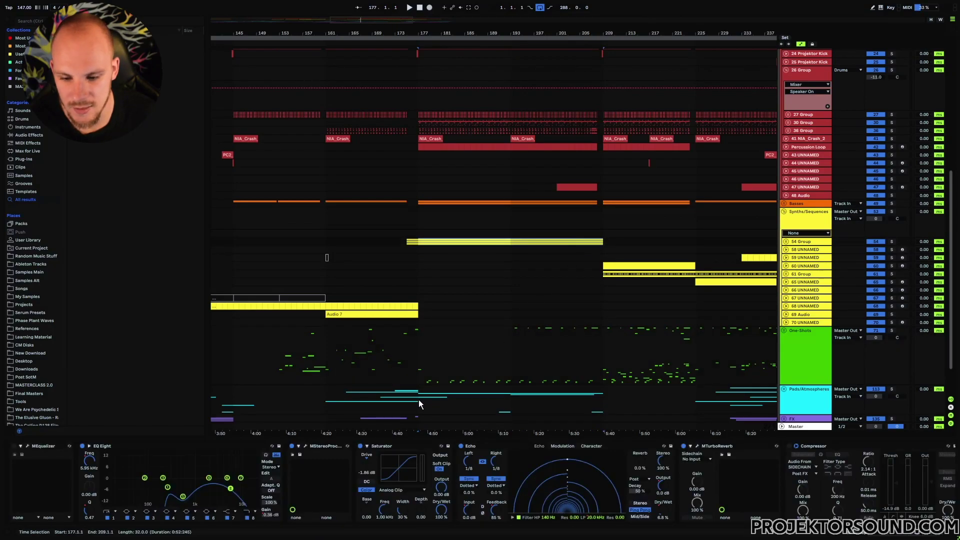
pyautogui.moveTo(418, 400); pyautogui.dragTo(602, 393)
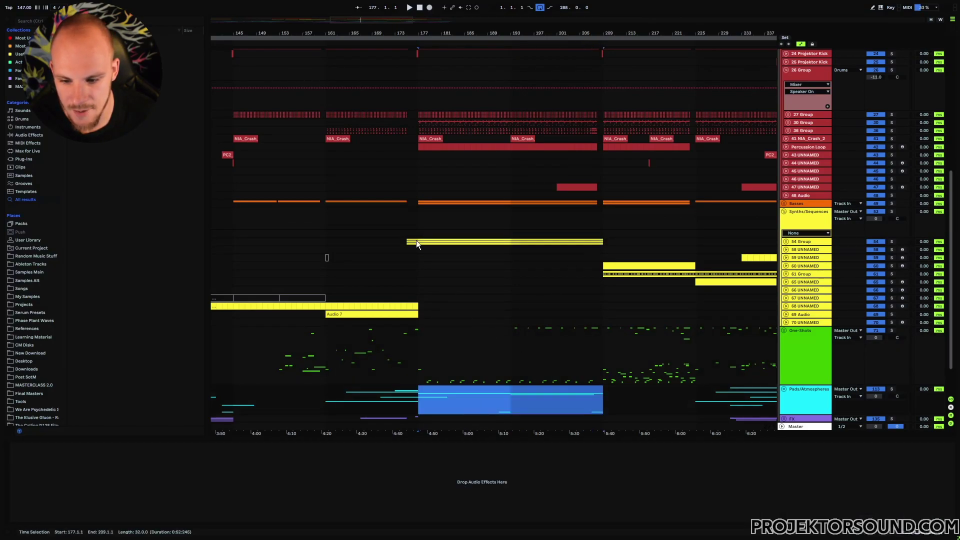
pyautogui.click(407, 250)
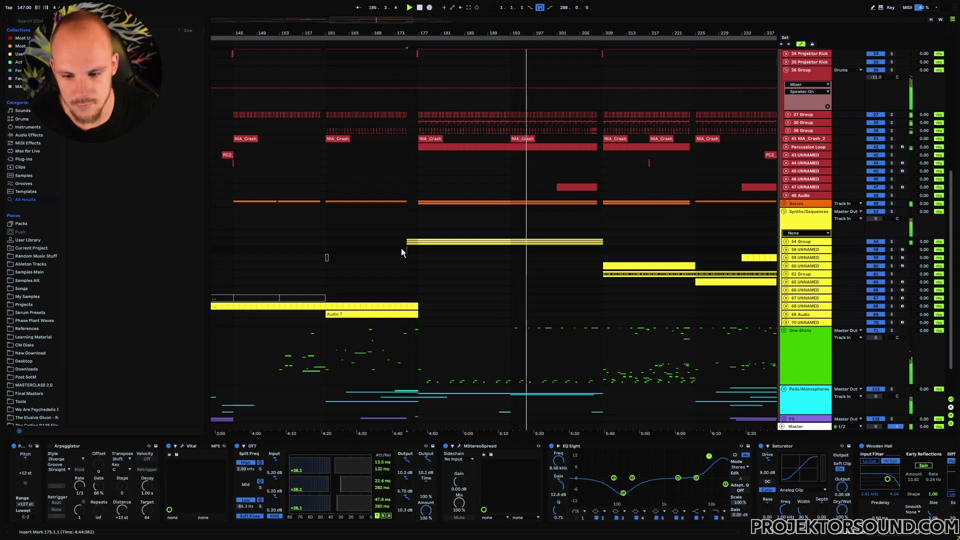
# - Unfold 54 Group and audition its sequence in solo from bar 177 and from bar 205
pyautogui.moveTo(437, 250); pyautogui.dragTo(302, 250)
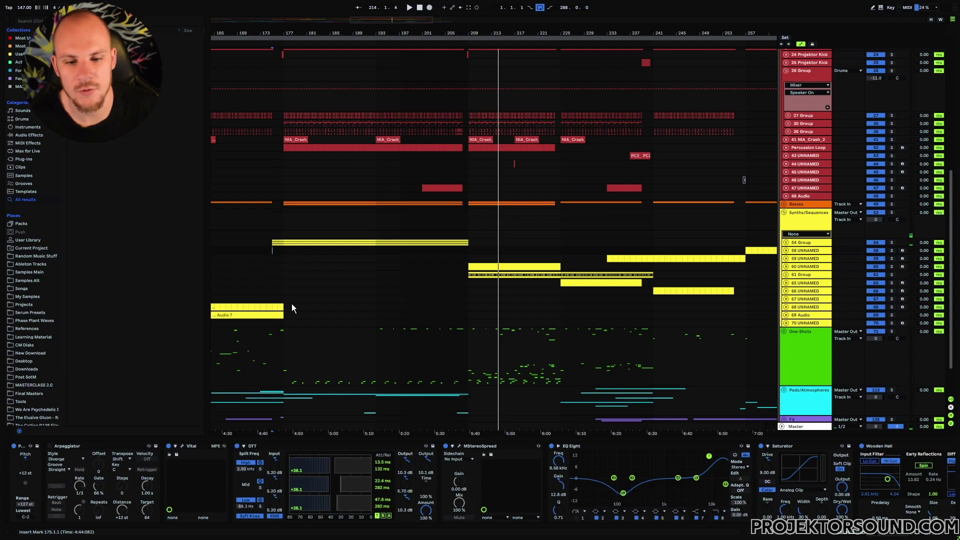
pyautogui.click(284, 245)
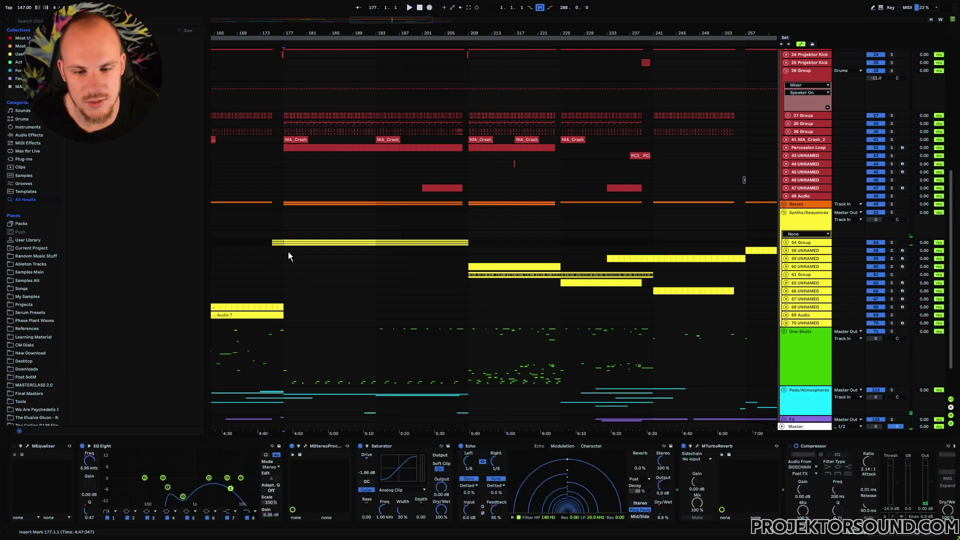
pyautogui.click(786, 243)
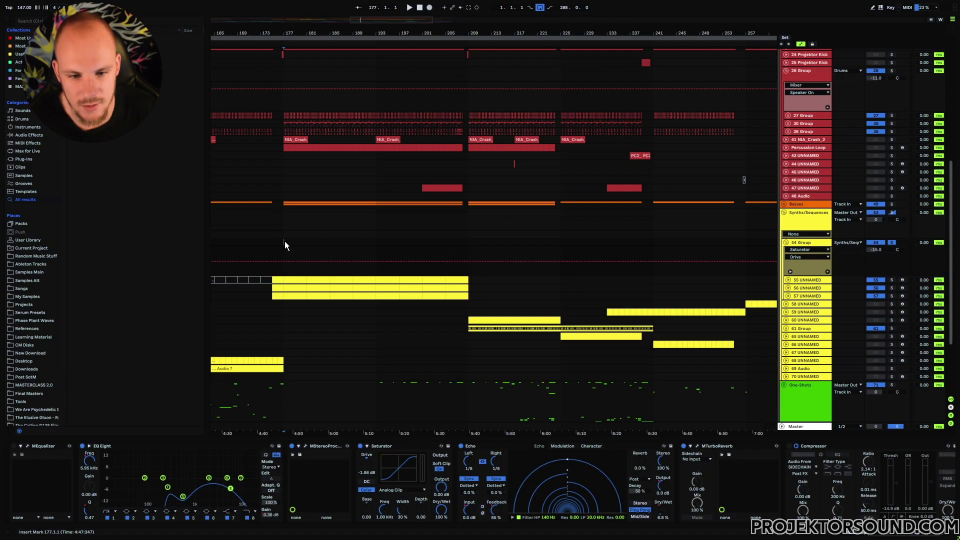
pyautogui.press('space')
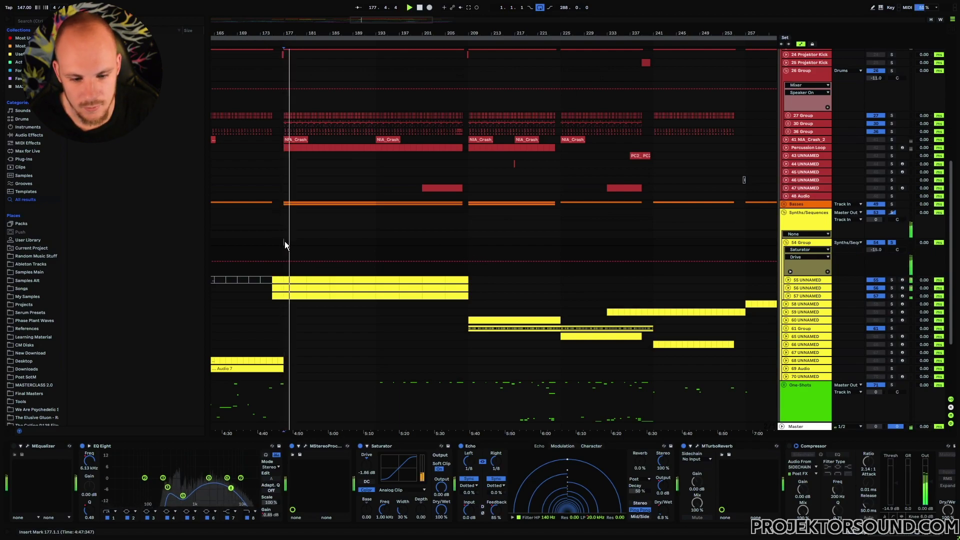
pyautogui.click(446, 243)
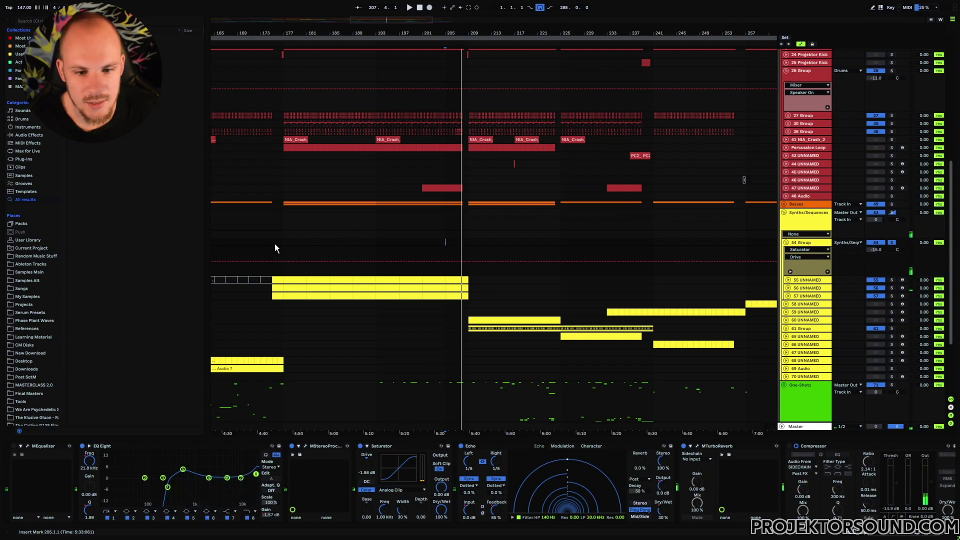
# - Highlight 54 Group over bars 175 to 209, fold it, and compare bars 177 to 185 with bars 205 to 209
pyautogui.moveTo(274, 244); pyautogui.dragTo(466, 247)
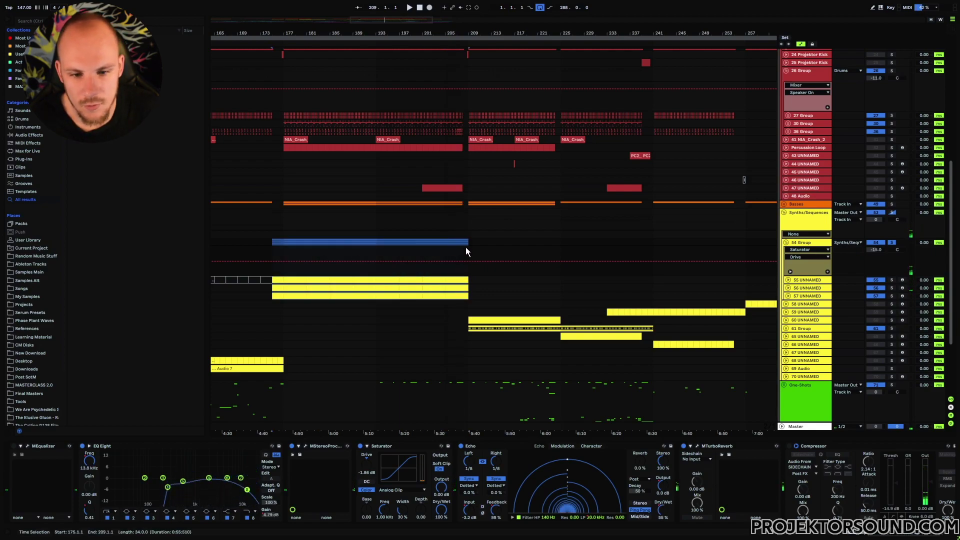
pyautogui.click(785, 242)
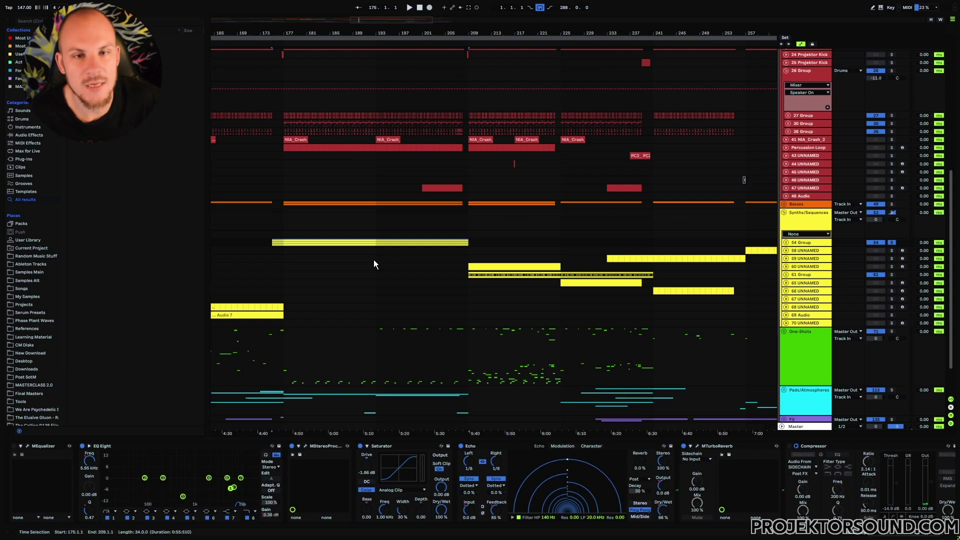
pyautogui.click(468, 245)
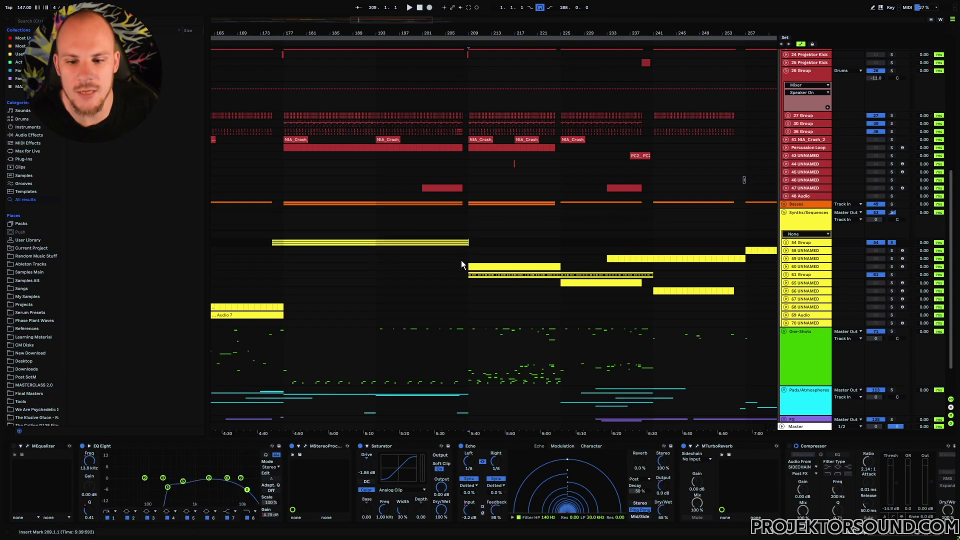
pyautogui.click(280, 243)
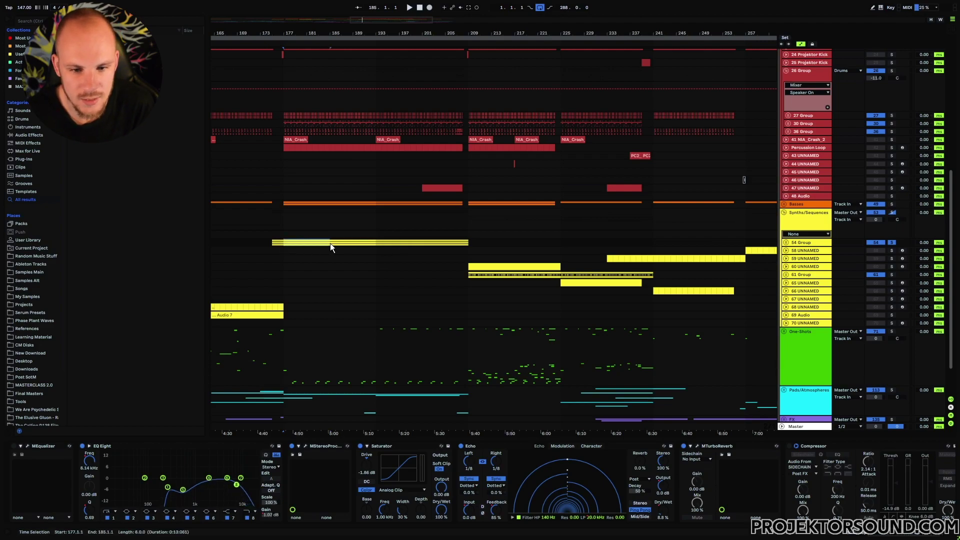
pyautogui.moveTo(443, 243); pyautogui.dragTo(467, 245)
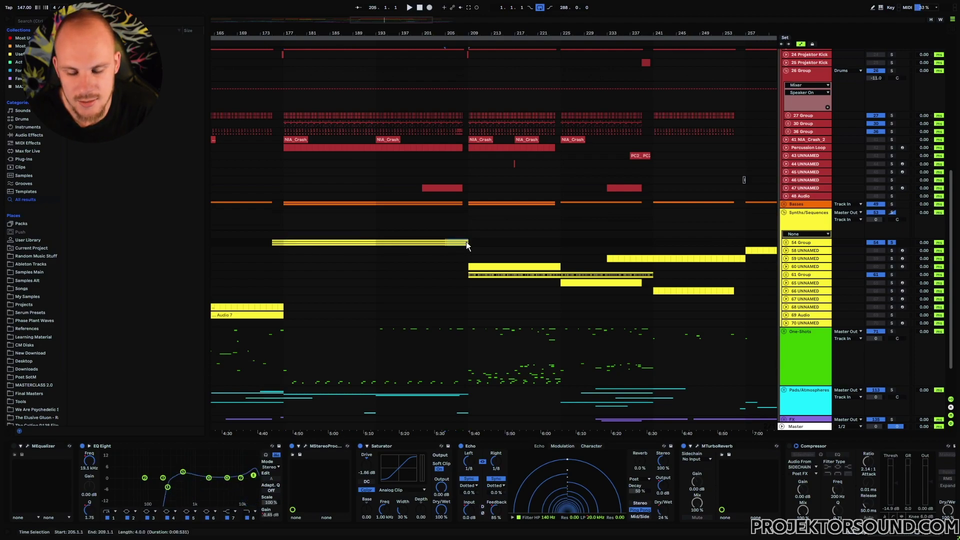
# - Compare the drum, synth and one-shot layers in bars 161 to 177 with the section starting at bar 177
pyautogui.click(289, 261)
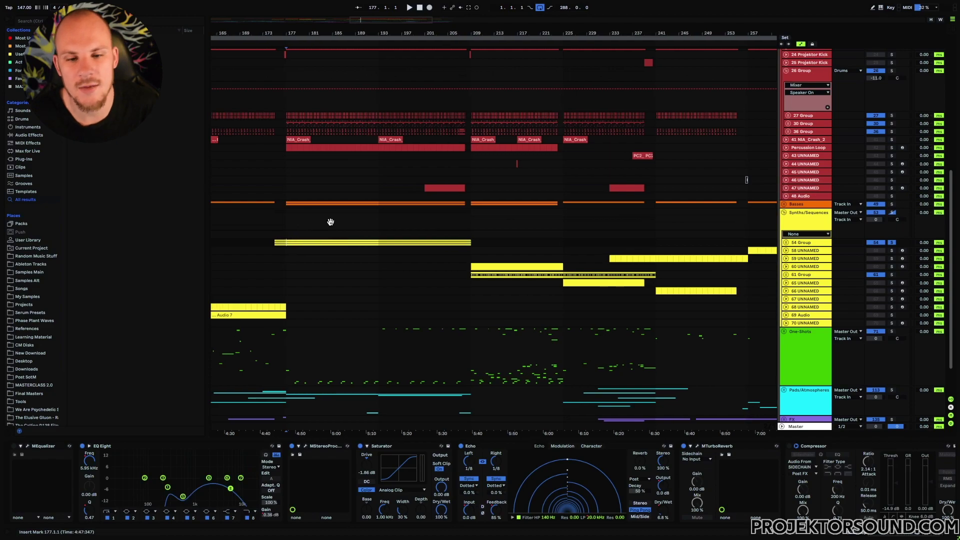
pyautogui.hscroll(-5, 350, 230)
pyautogui.moveTo(343, 137); pyautogui.dragTo(432, 346)
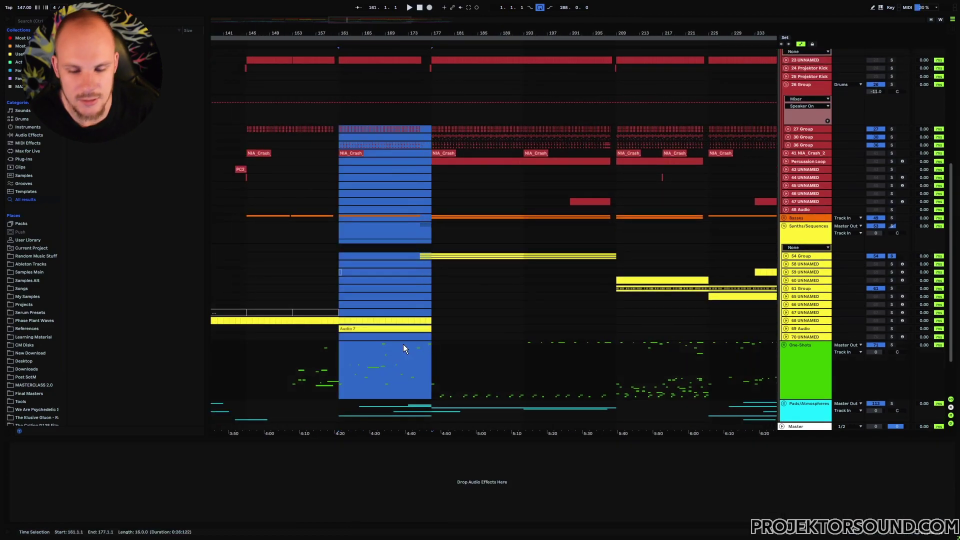
pyautogui.click(435, 270)
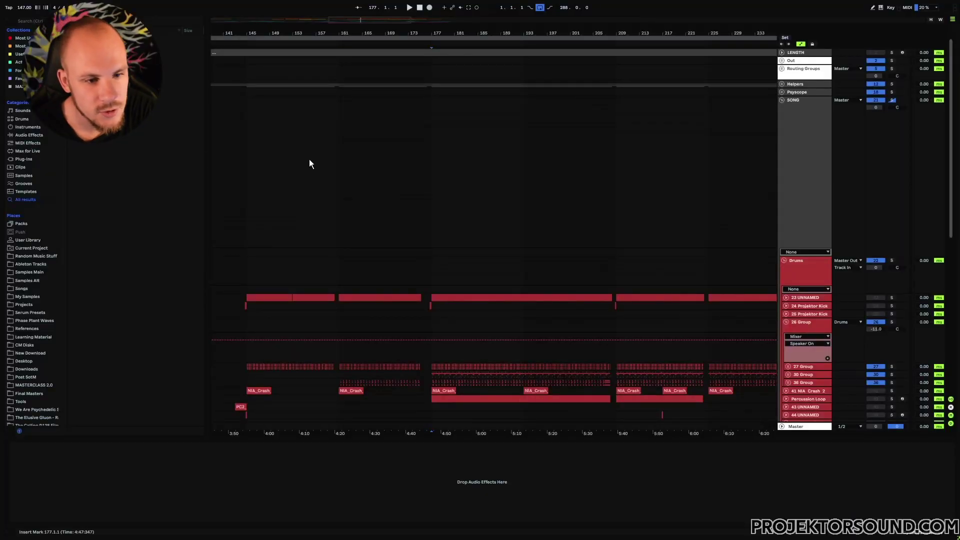
# - Add a Utility device to the SONG group and show its Gain automation in an enlarged lane
pyautogui.rightClick(358, 161)
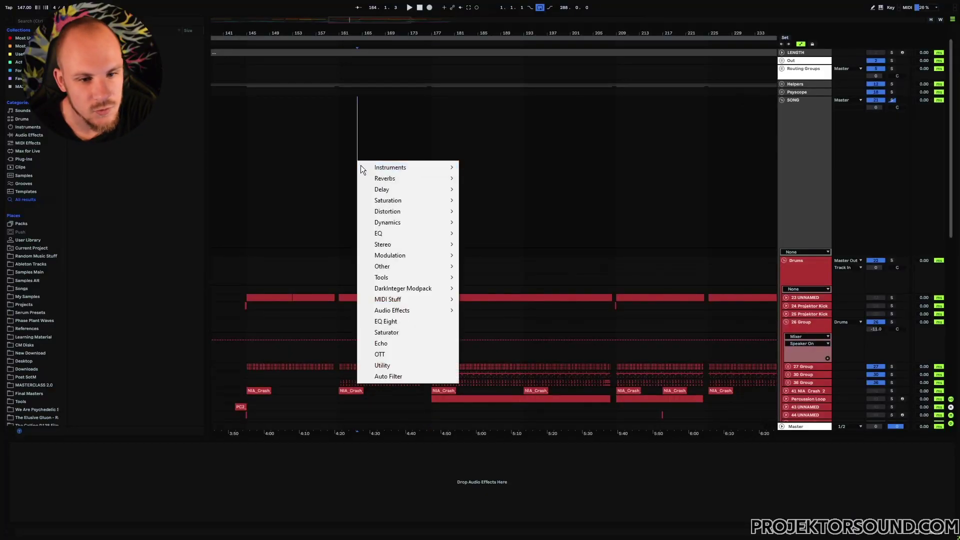
pyautogui.click(400, 366)
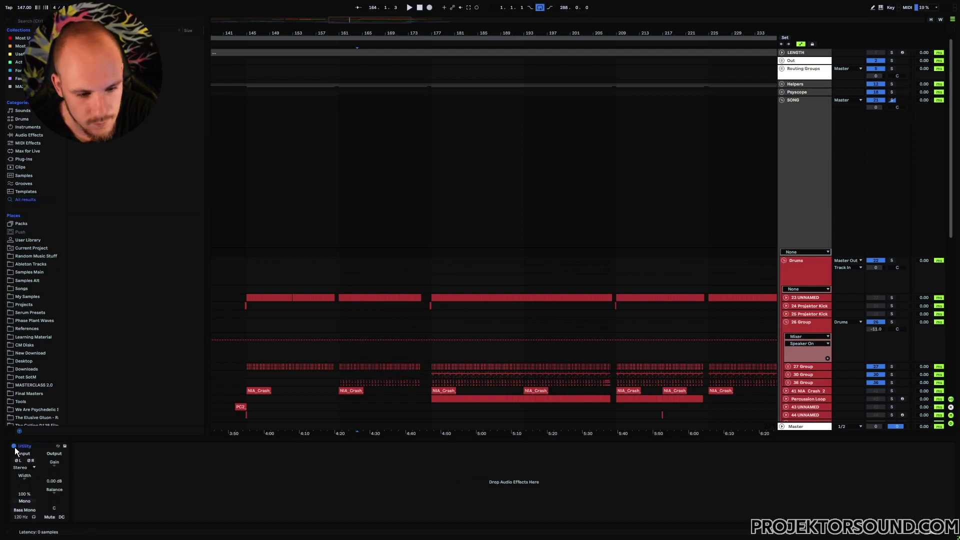
pyautogui.click(54, 470)
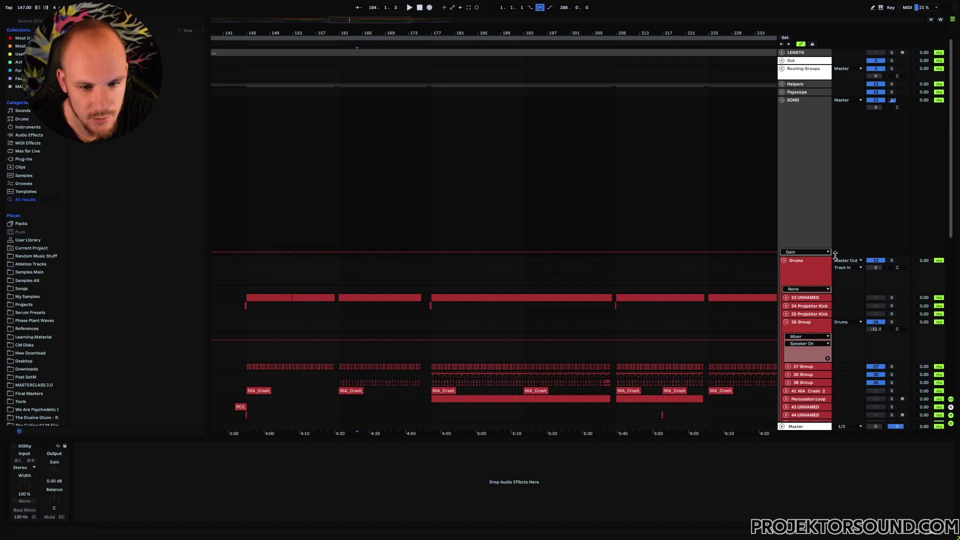
pyautogui.moveTo(814, 256); pyautogui.dragTo(809, 385)
pyautogui.scroll(-2, 438, 280)
pyautogui.scroll(-2, 438, 280)
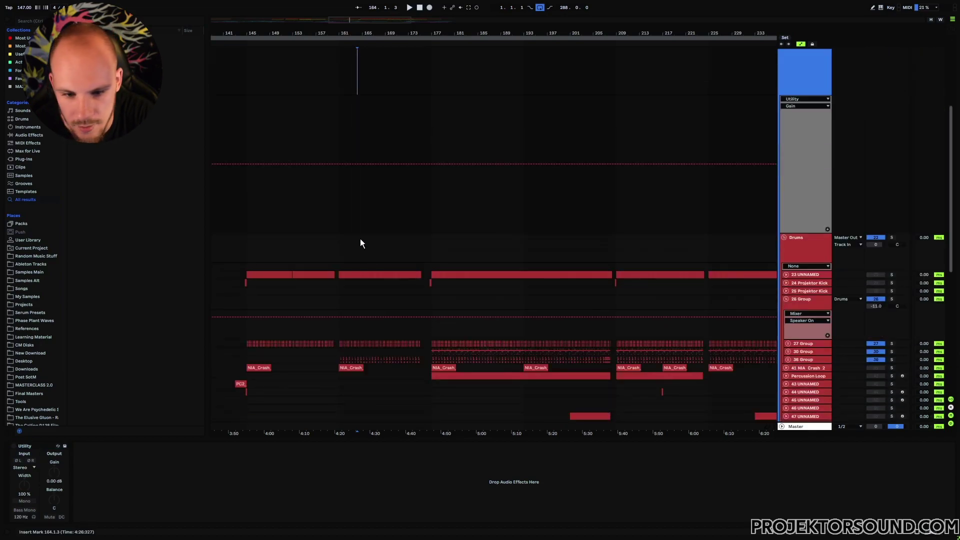
# - Draw a gently dipping and rising Gain curve with breakpoints at bars 145, 153, 161, 169 and 177
pyautogui.moveTo(247, 165); pyautogui.dragTo(431, 197)
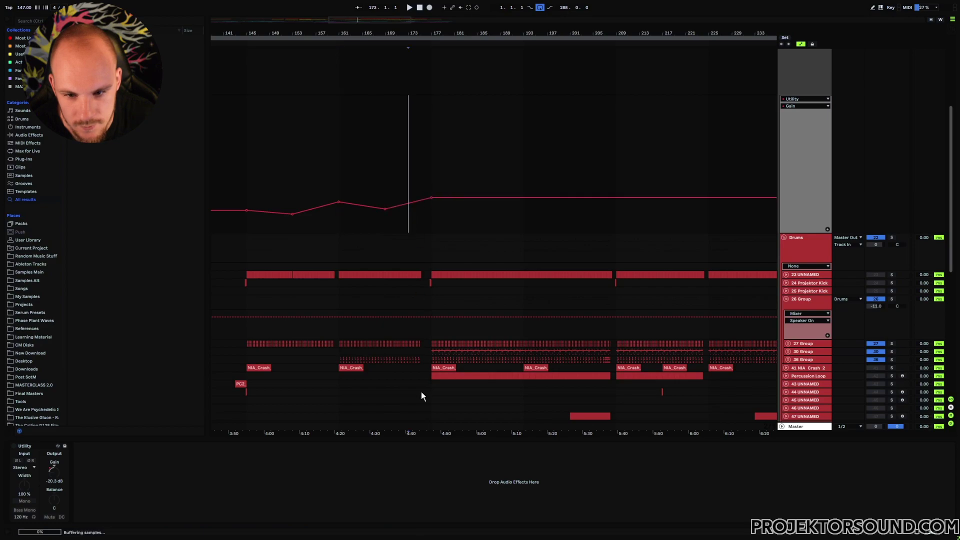
# - Play the arrangement from bar 169 and bring Utility's Gain automation back into the SONG group's lane
pyautogui.scroll(-5, 419, 382)
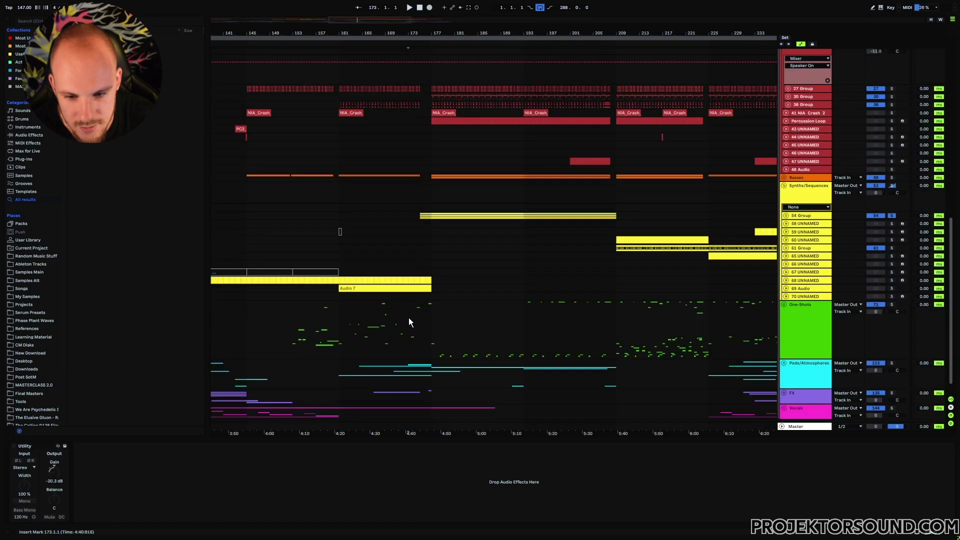
pyautogui.press('space')
pyautogui.scroll(4, 418, 375)
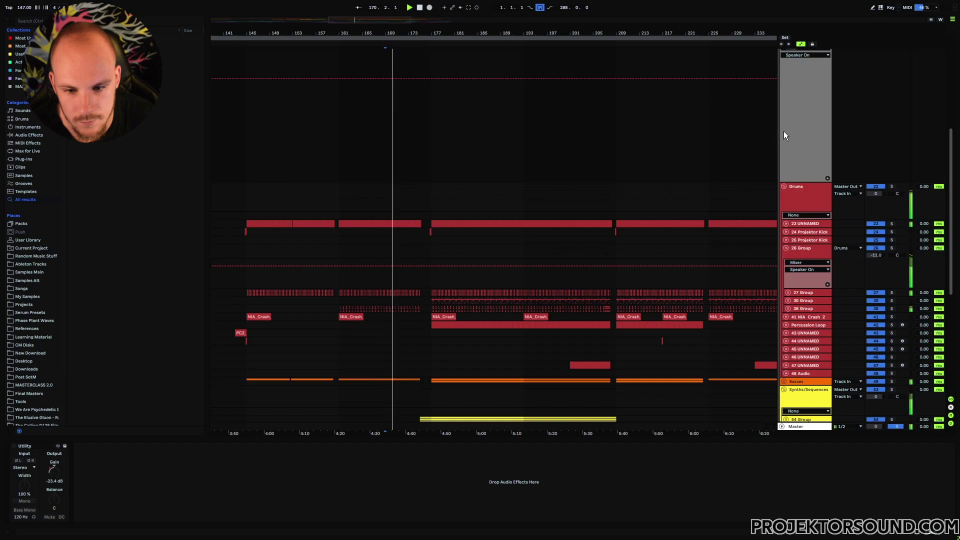
pyautogui.scroll(1, 784, 133)
pyautogui.click(803, 99)
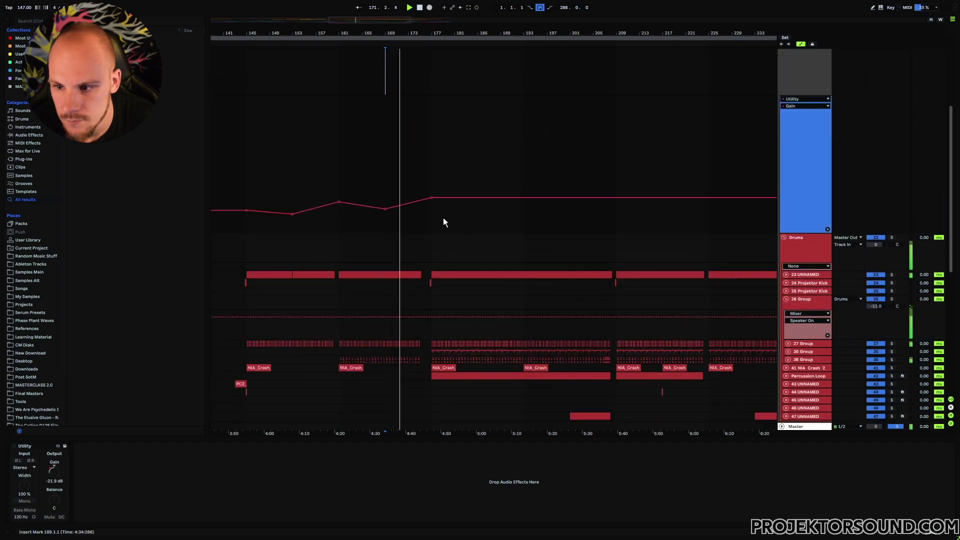
pyautogui.scroll(1, 420, 278)
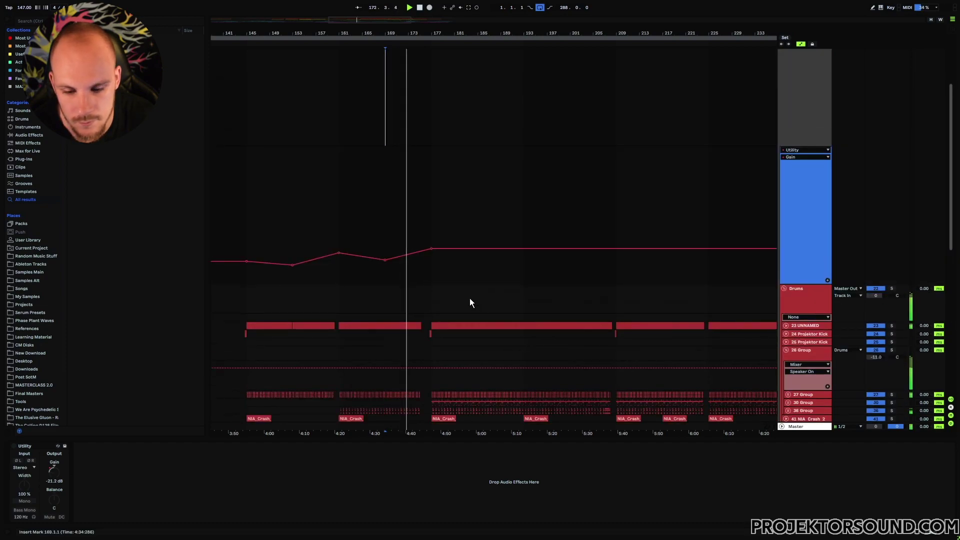
# - Shape the Gain curve with a sharp jump at bar 177, a slight dip at bar 181 and a rise to about 6 dB at bar 209
pyautogui.moveTo(439, 248); pyautogui.dragTo(439, 244)
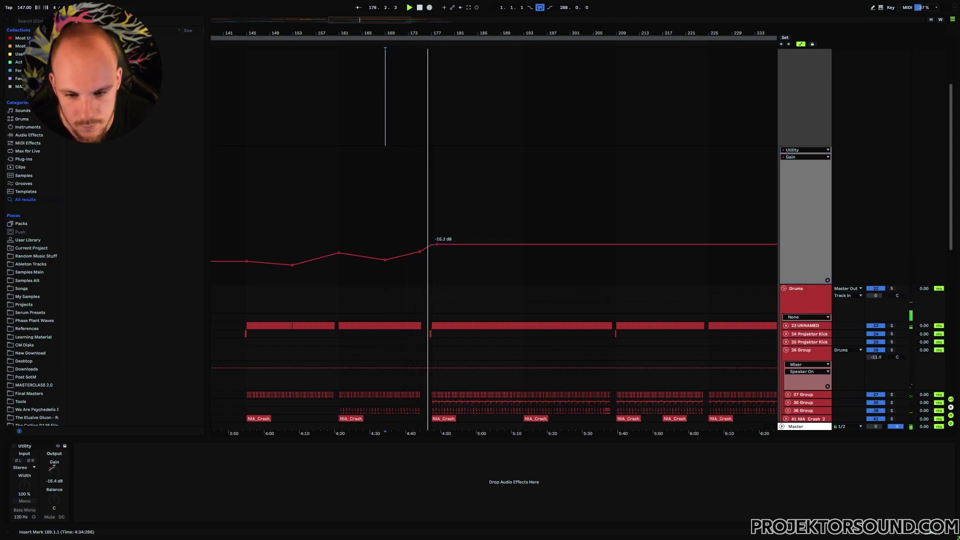
pyautogui.moveTo(431, 245); pyautogui.dragTo(617, 203)
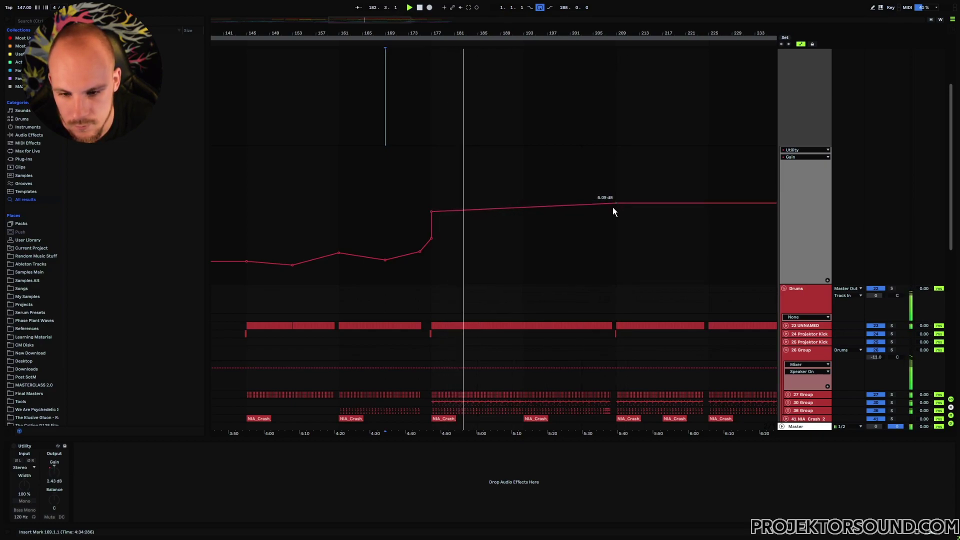
pyautogui.moveTo(460, 212); pyautogui.dragTo(454, 216)
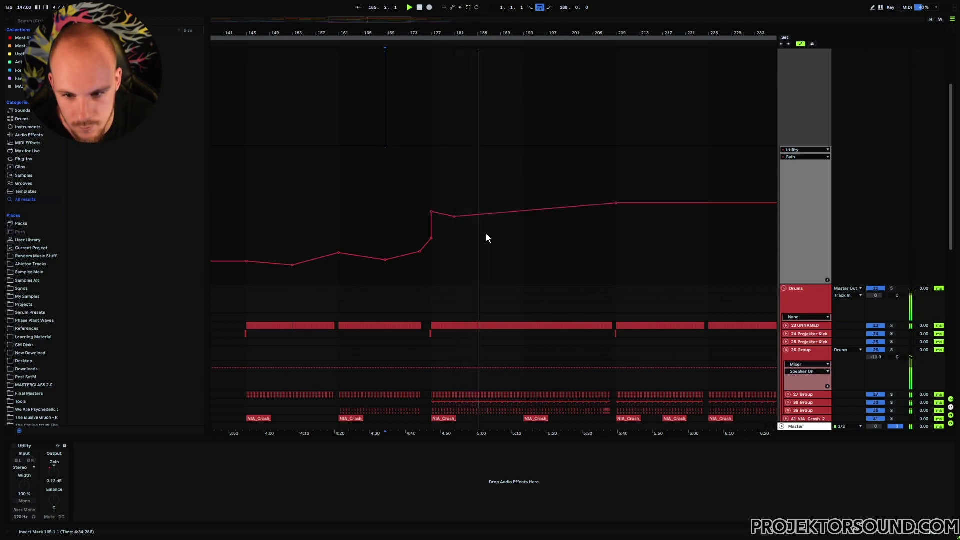
# - Raise the Gain to 15 dB at bar 209, with a ramp from bar 205 that steepens just before the section change
pyautogui.click(606, 228)
pyautogui.moveTo(611, 204); pyautogui.dragTo(617, 186)
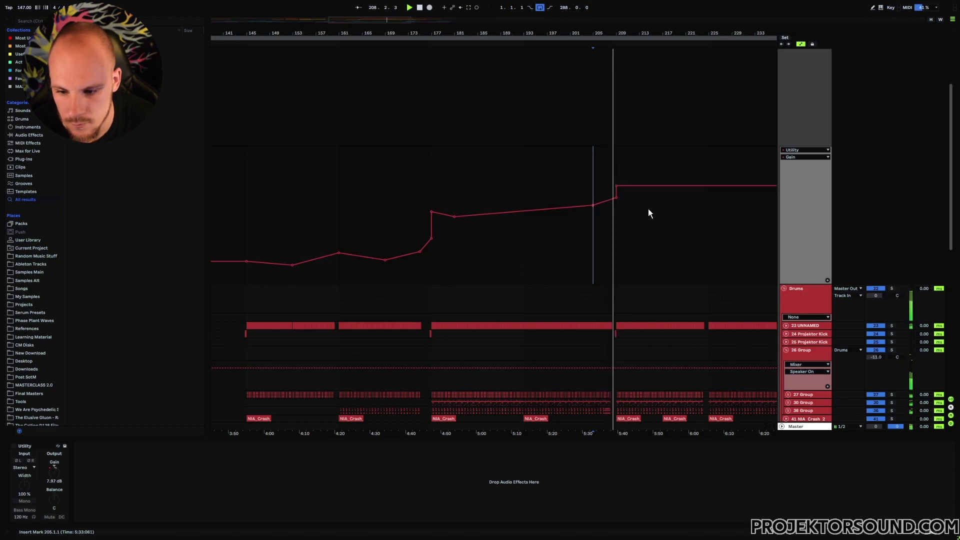
pyautogui.moveTo(615, 198); pyautogui.dragTo(611, 199)
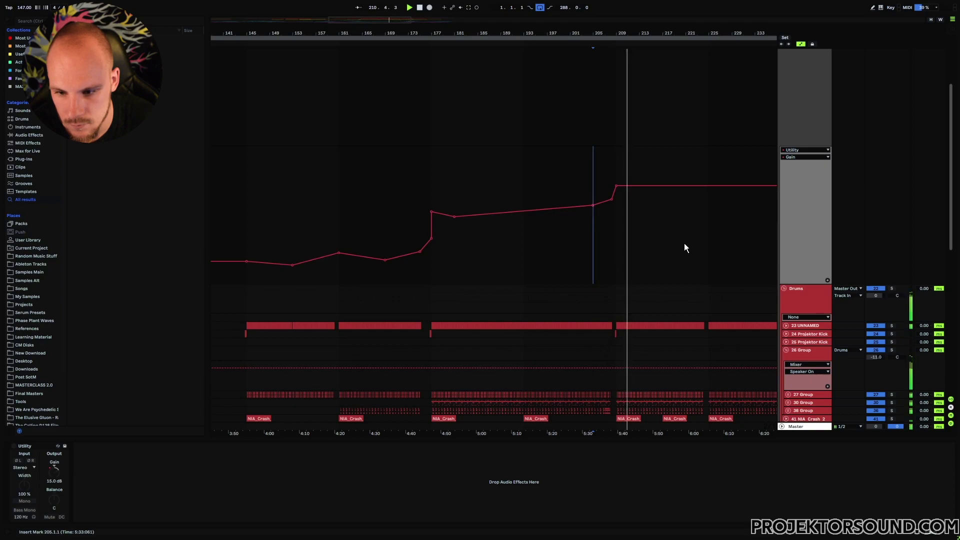
# - Stop playback, highlight bars 177 to 209 of the Gain curve, and compare them with the drum and synth layers
pyautogui.moveTo(686, 246); pyautogui.dragTo(554, 224)
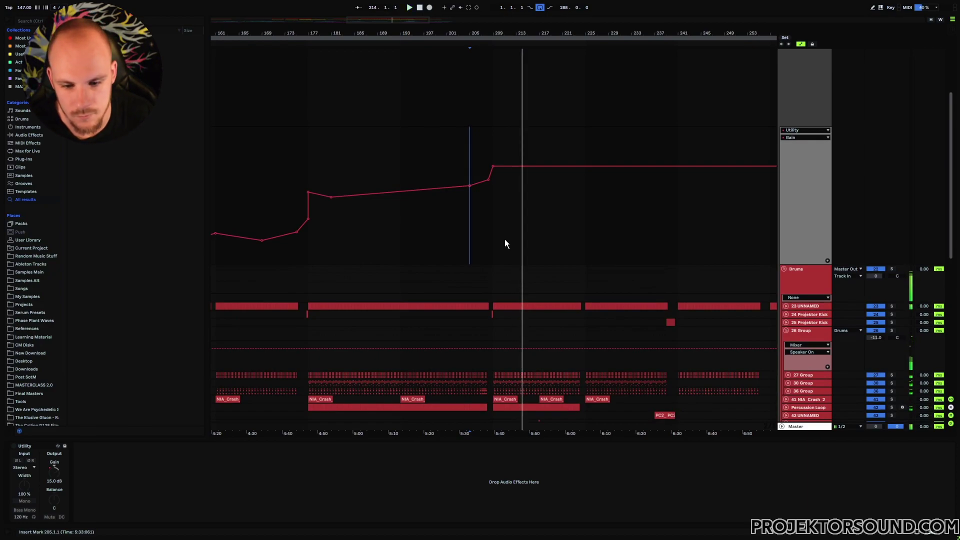
pyautogui.hscroll(-5, 443, 265)
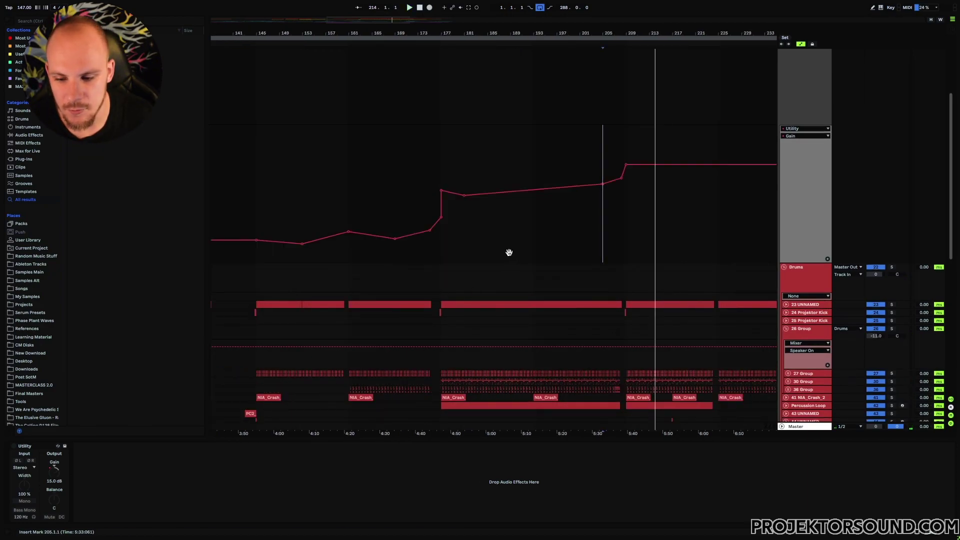
pyautogui.moveTo(509, 252); pyautogui.dragTo(495, 239)
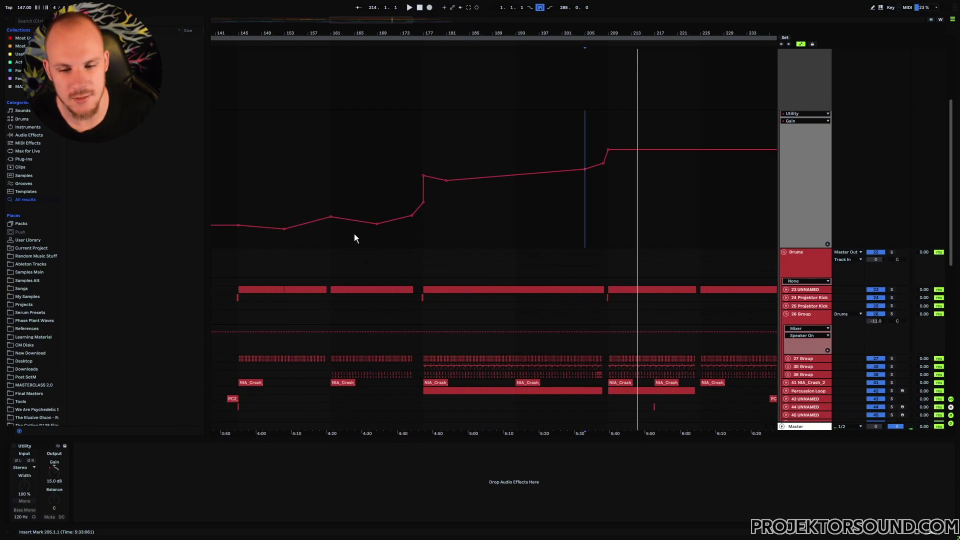
pyautogui.moveTo(240, 193); pyautogui.dragTo(610, 247)
pyautogui.click(419, 234)
pyautogui.scroll(-5, 465, 347)
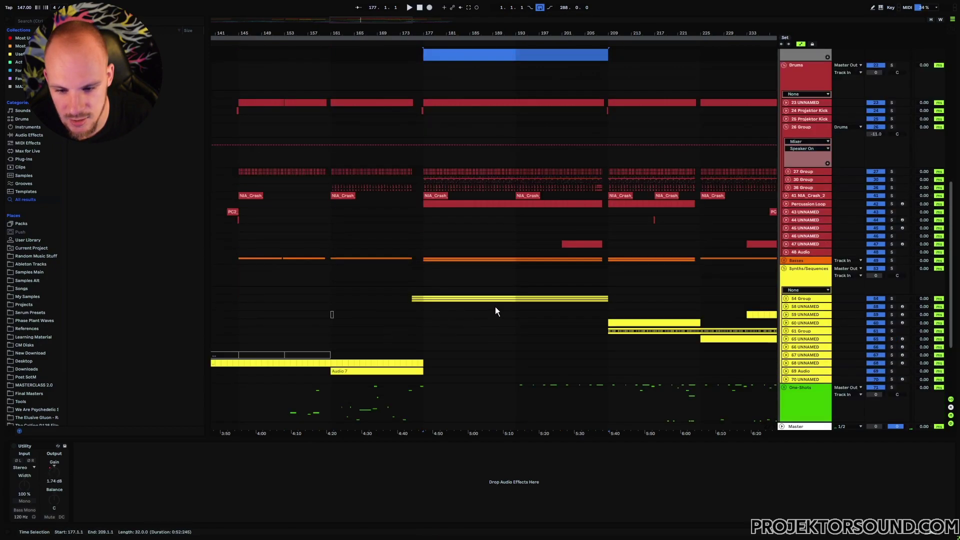
# - Highlight bars 175 to 177 on the Gain curve and examine the drum and 54 Group layers at that transition
pyautogui.scroll(3, 451, 239)
pyautogui.click(409, 143)
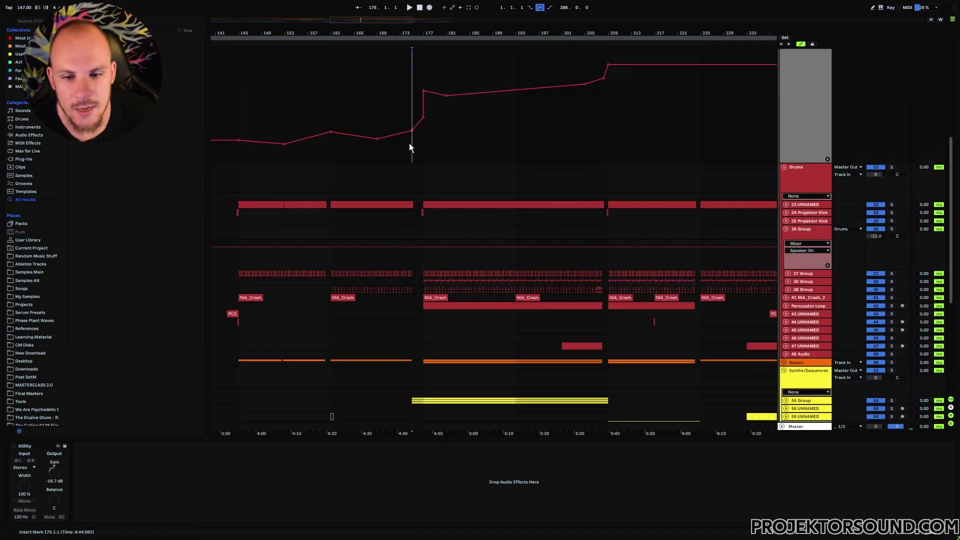
pyautogui.moveTo(410, 143); pyautogui.dragTo(421, 143)
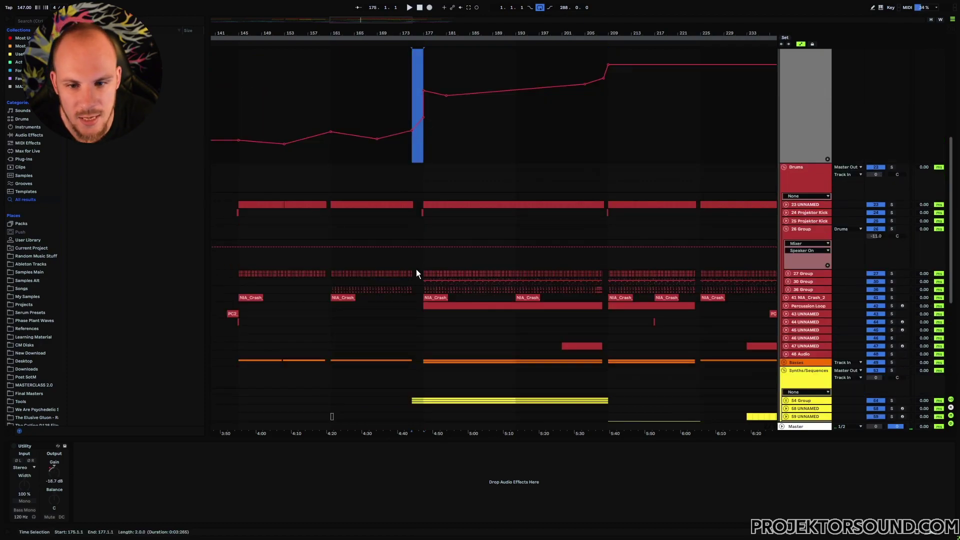
pyautogui.scroll(-2, 416, 300)
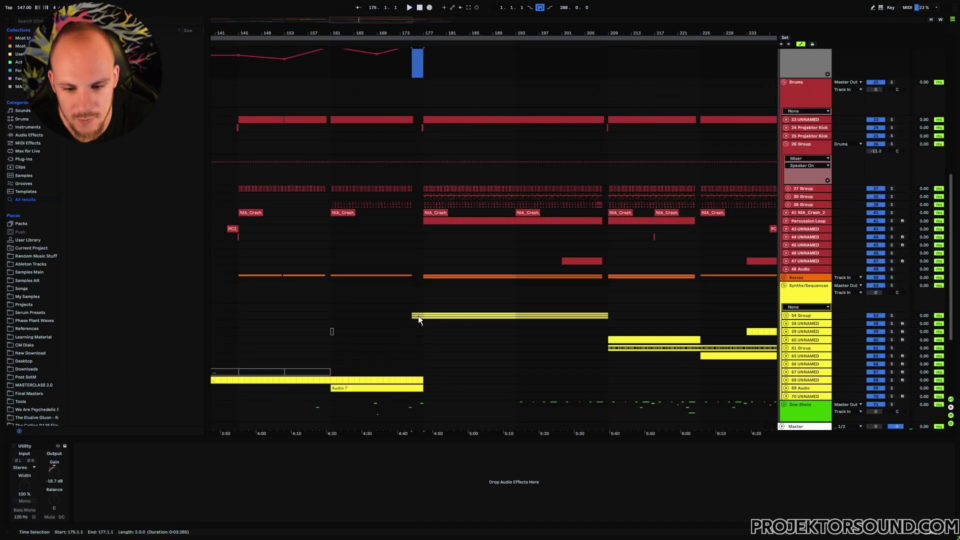
pyautogui.scroll(2, 430, 318)
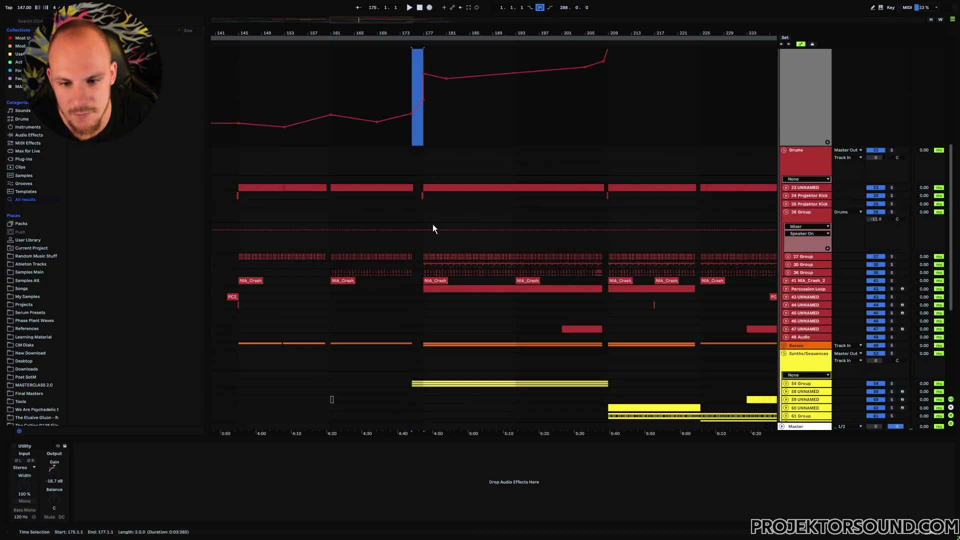
# - Highlight bars 207 to 209 and then bars 209 to 225 on the Gain curve to examine the build-up and the peak section
pyautogui.scroll(3, 441, 277)
pyautogui.moveTo(597, 184); pyautogui.dragTo(600, 183)
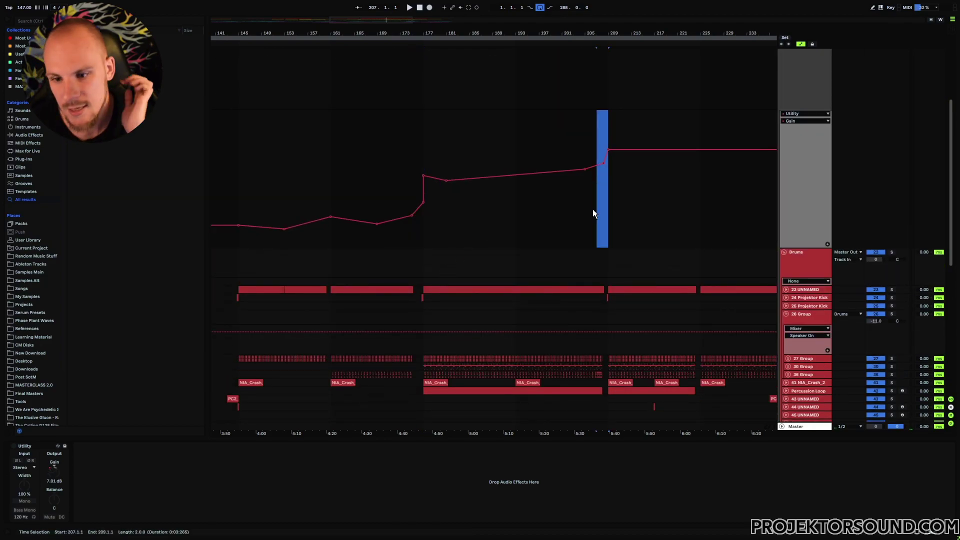
pyautogui.click(608, 174)
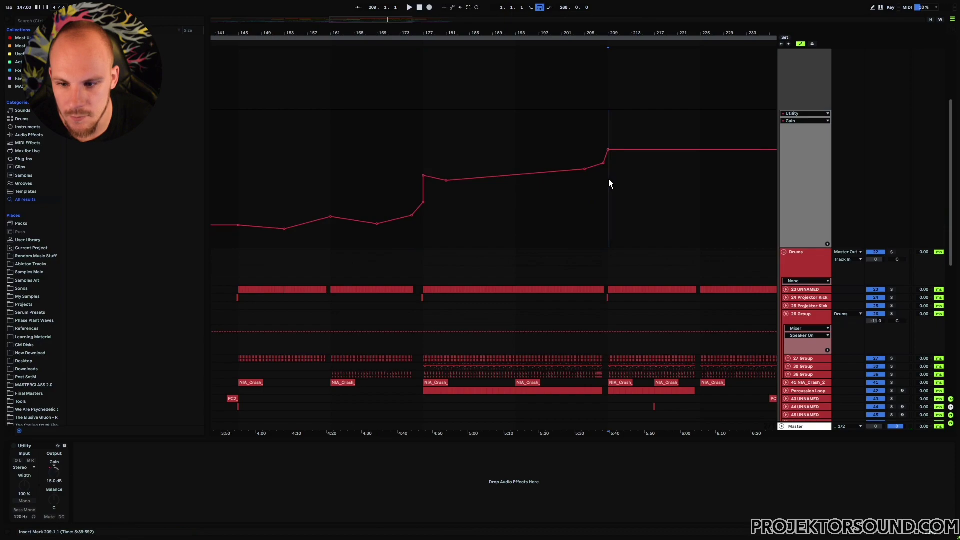
pyautogui.moveTo(608, 179); pyautogui.dragTo(700, 184)
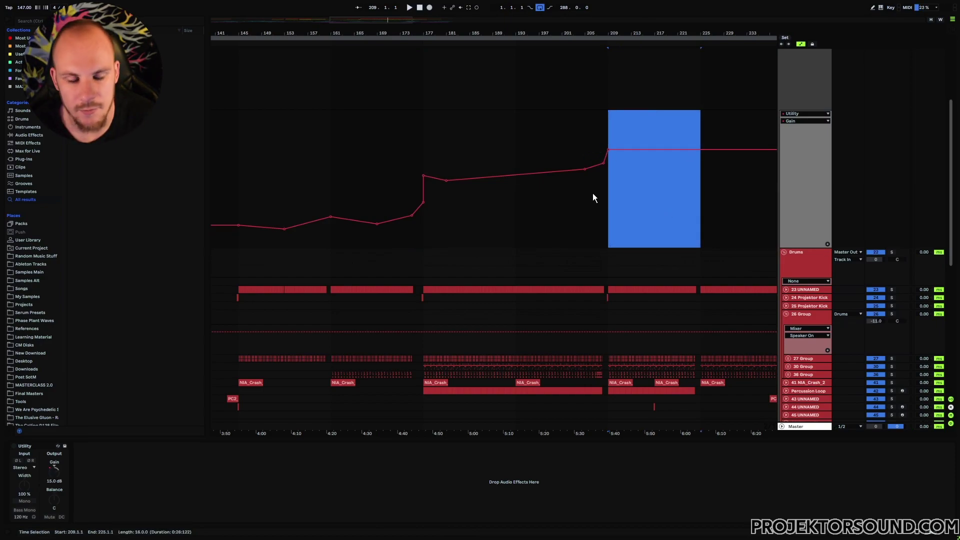
pyautogui.click(609, 191)
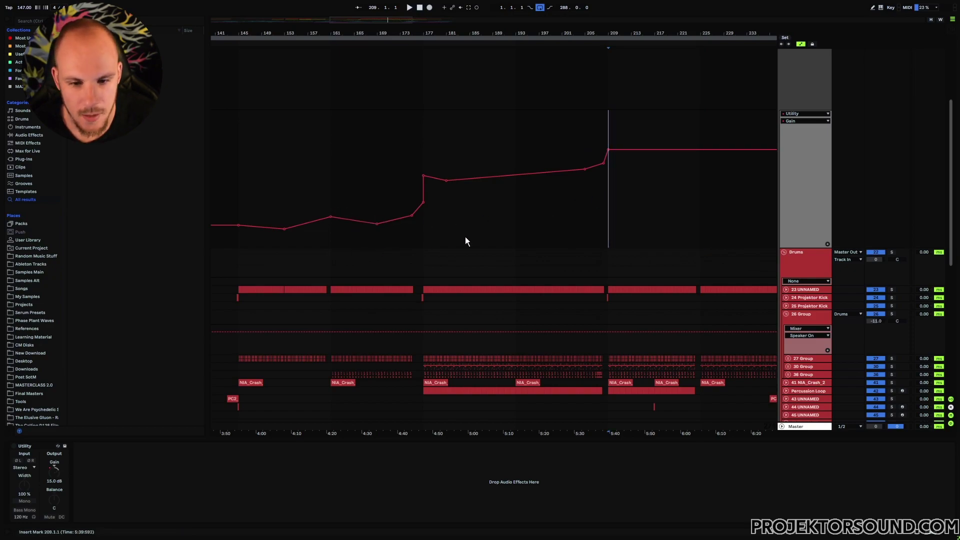
# - Lower the Gain curve in two stages, ramping from bar 239 to about -7.3 dB at bar 241 and dropping further from bar 255 to 257
pyautogui.hscroll(10, 451, 233)
pyautogui.scroll(-8, 491, 263)
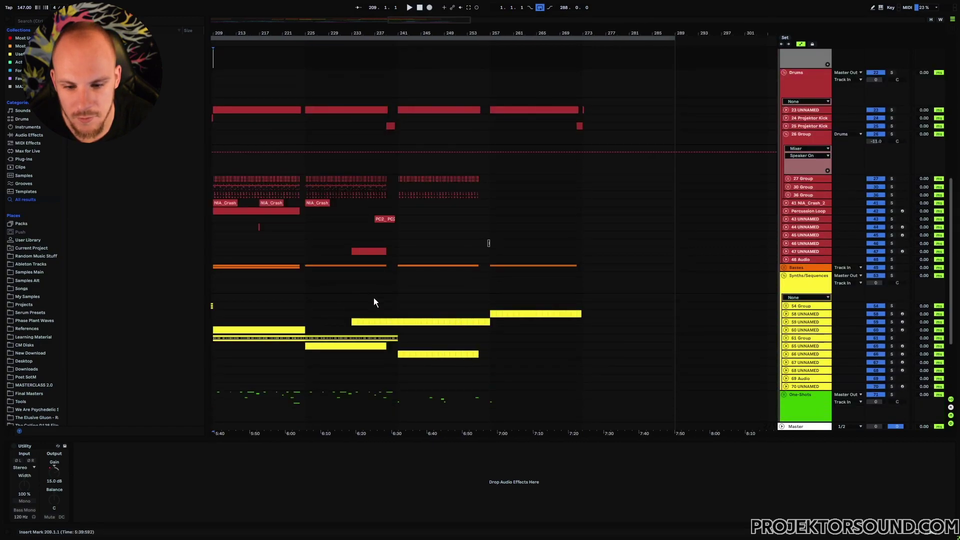
pyautogui.scroll(8, 380, 300)
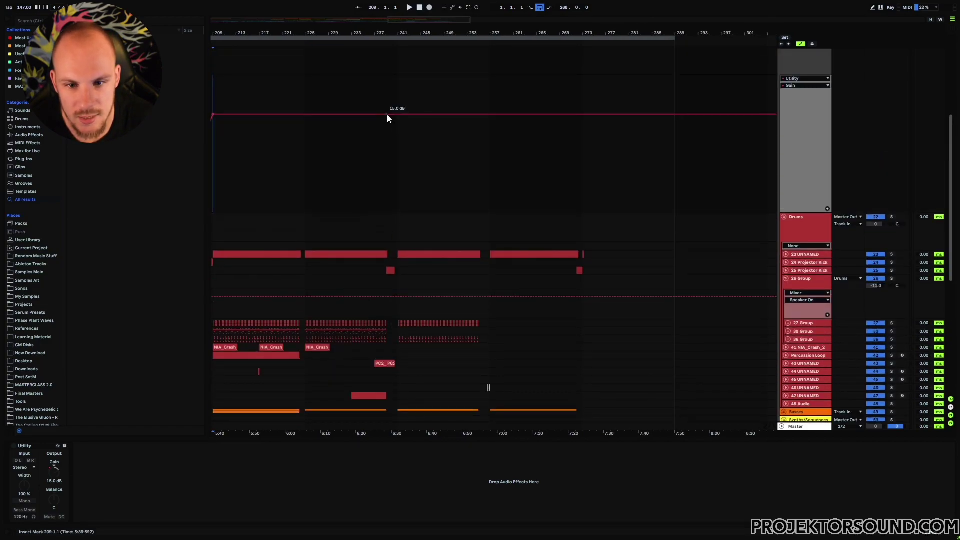
pyautogui.moveTo(379, 32); pyautogui.dragTo(424, 55)
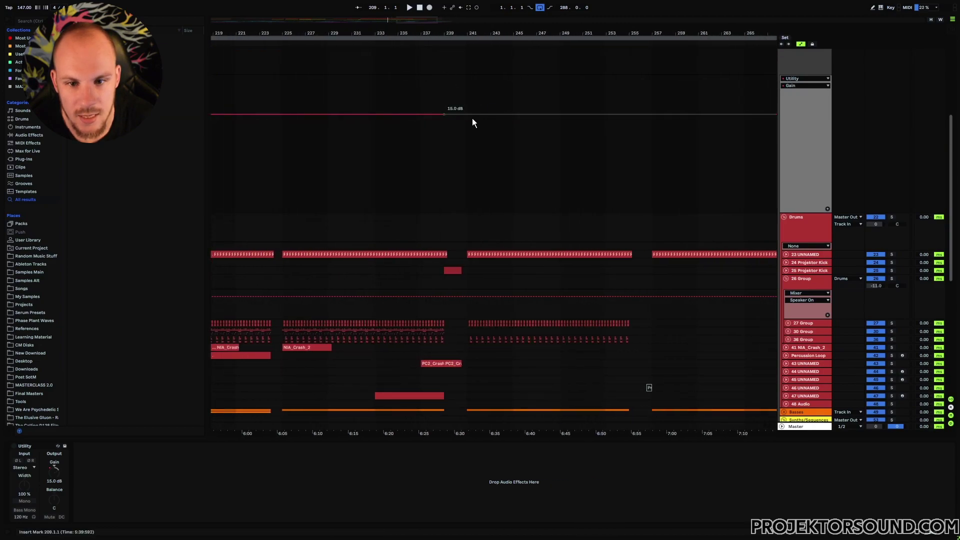
pyautogui.moveTo(472, 118); pyautogui.dragTo(472, 157)
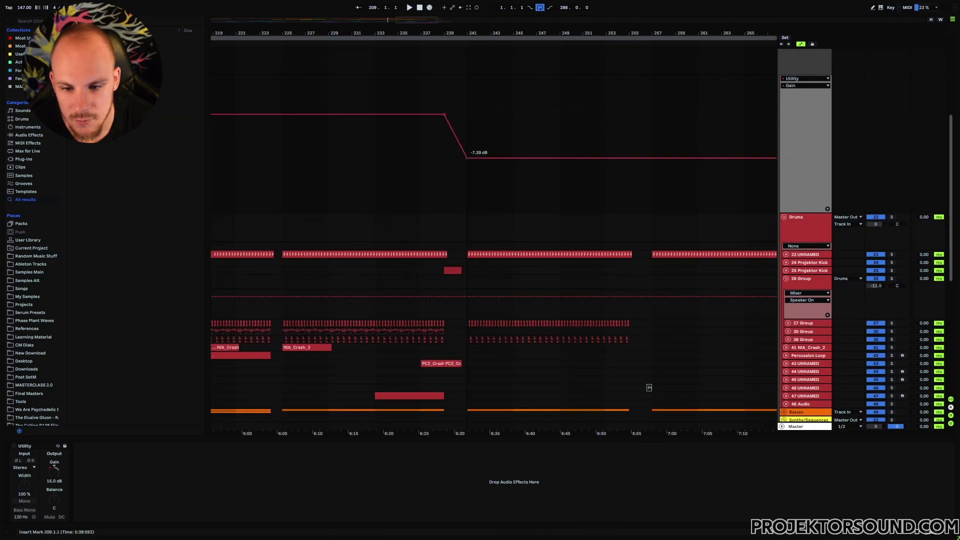
pyautogui.moveTo(415, 146); pyautogui.dragTo(466, 149)
pyautogui.click(425, 147)
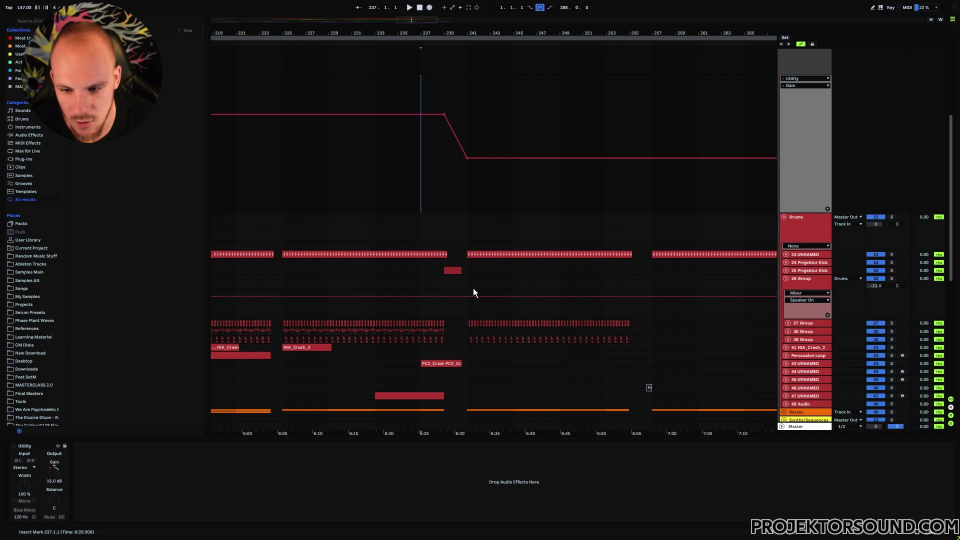
pyautogui.moveTo(649, 159); pyautogui.dragTo(651, 189)
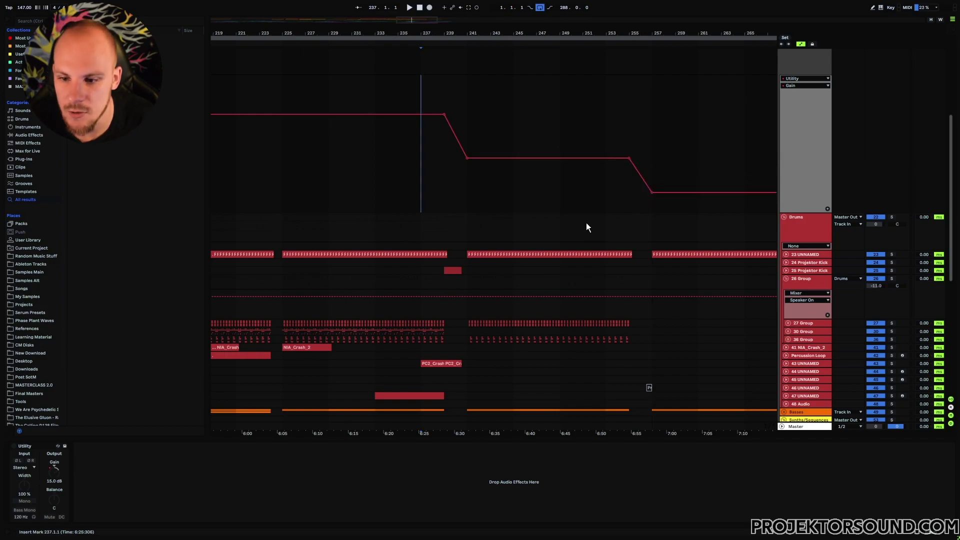
pyautogui.moveTo(587, 223); pyautogui.dragTo(429, 214)
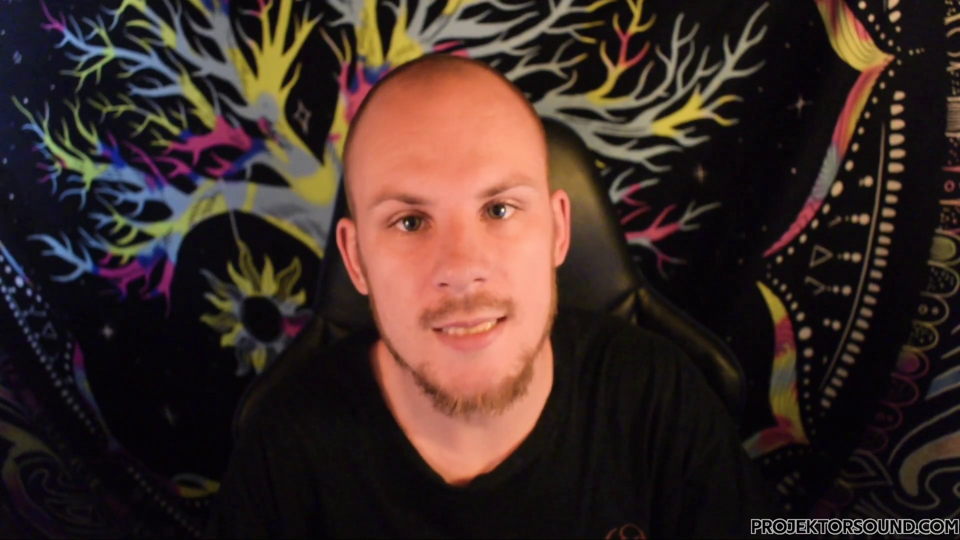